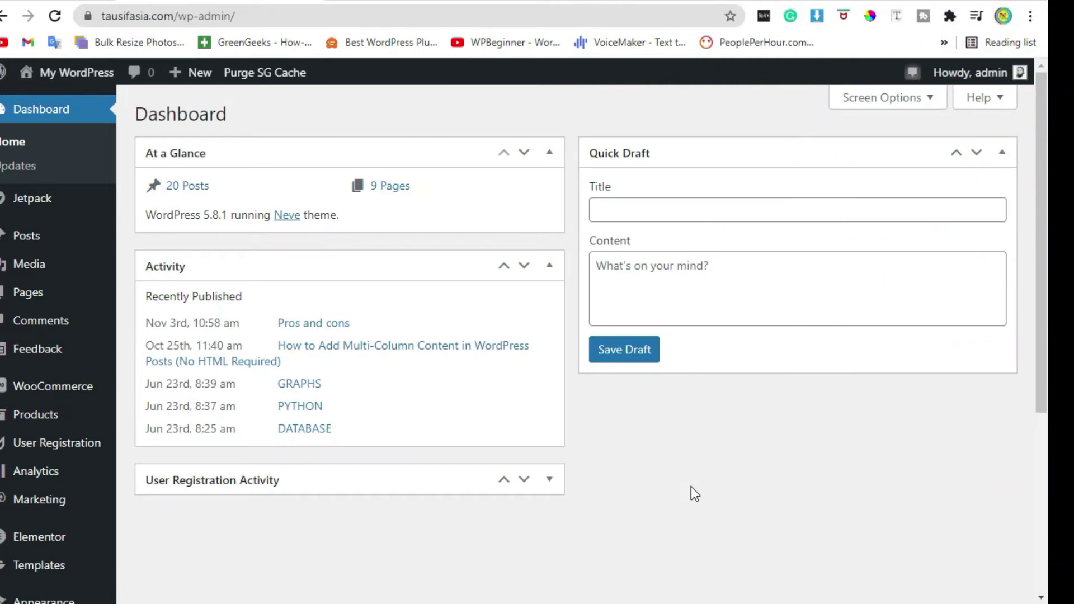
Scroll down the admin Dashboard to review its posts, pages and recent items
scroll(578, 484, "down", 2)
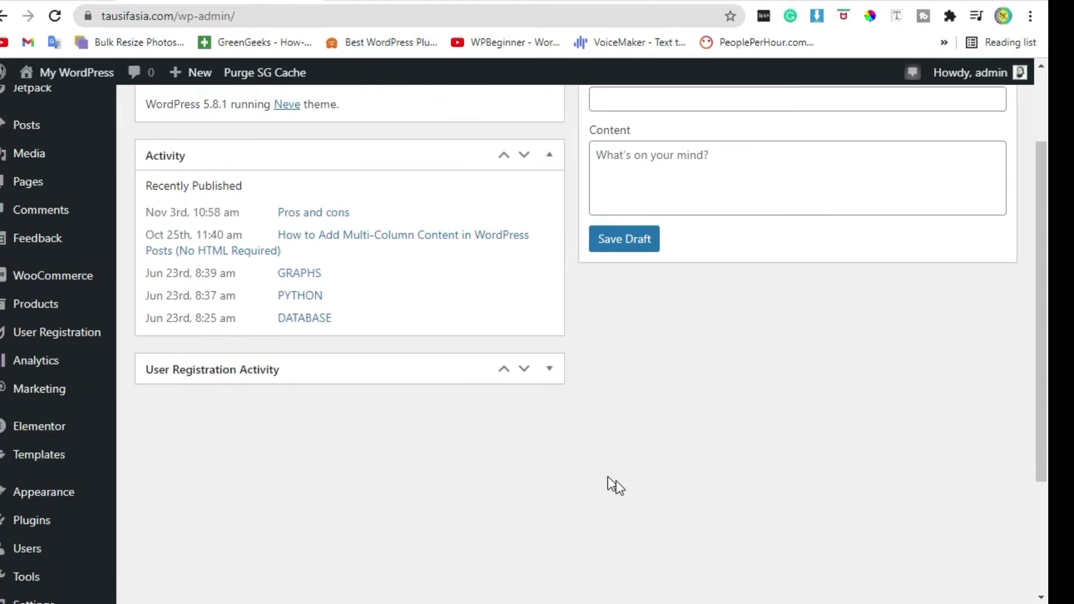
scroll(662, 514, "down", 3)
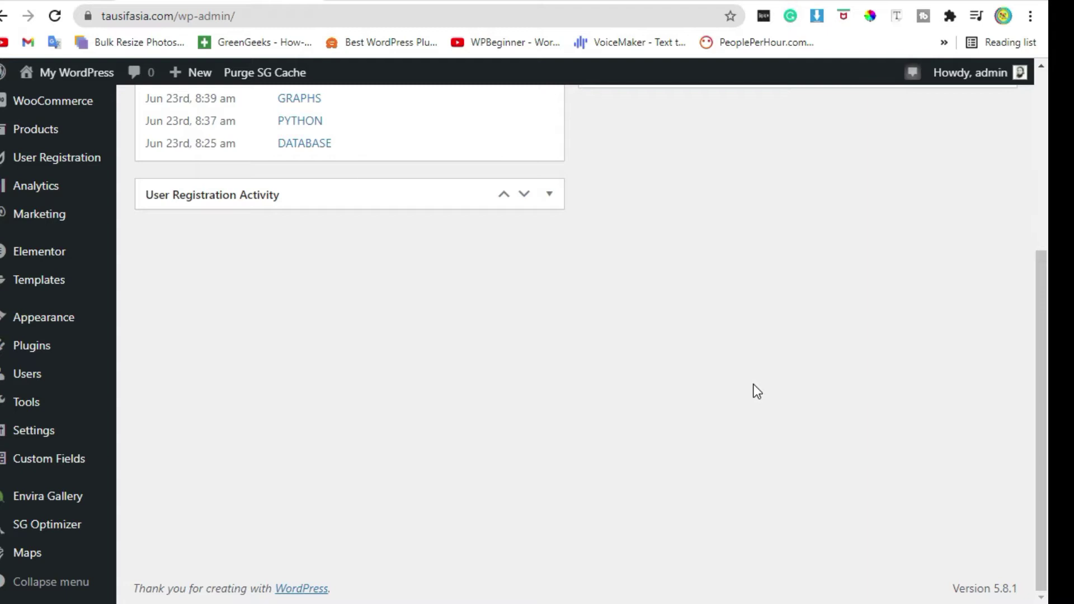
Open Add New Plugins and search for 'kanban boards for wordpress'
mouse_move(15, 345)
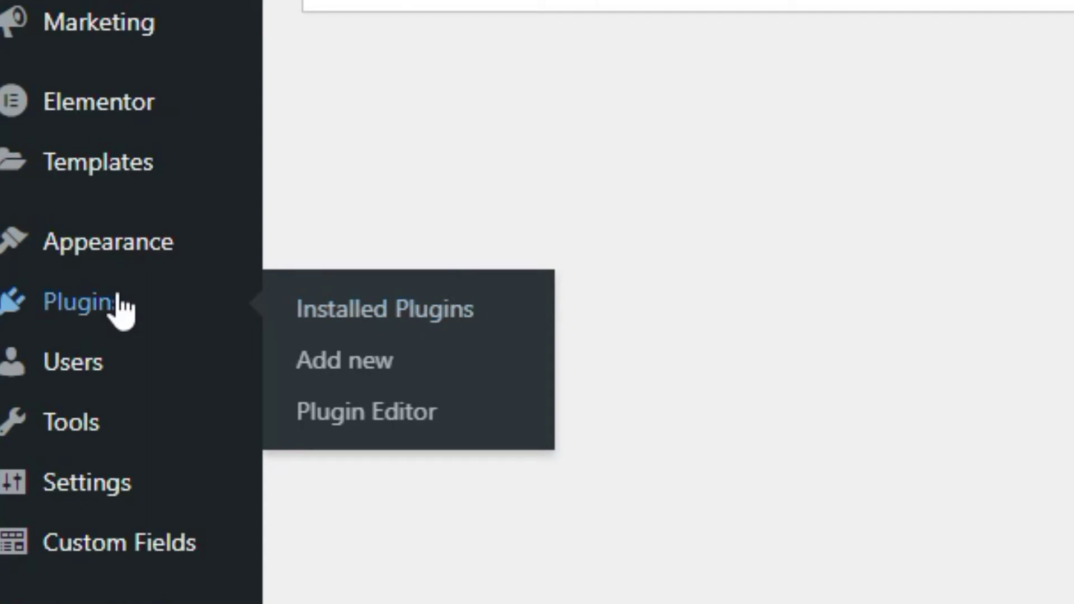
left_click(378, 365)
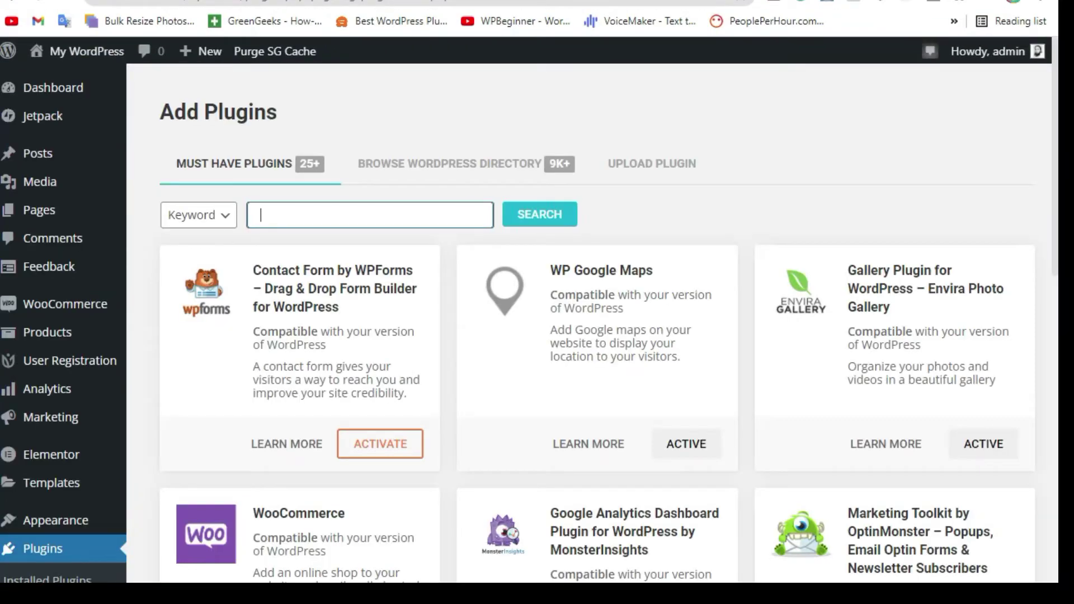
type("kanban ")
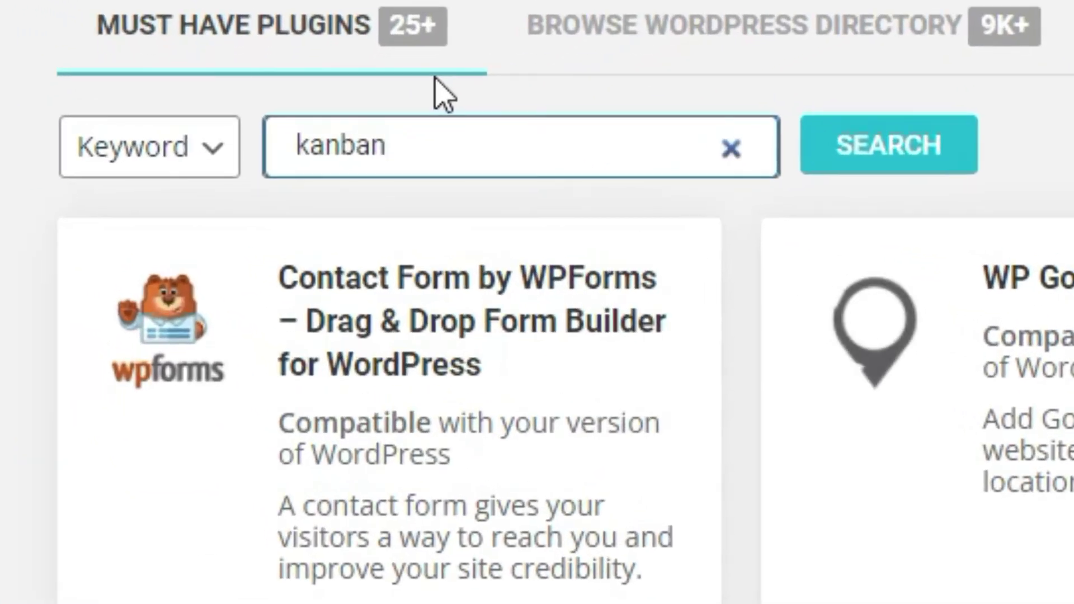
type("boats")
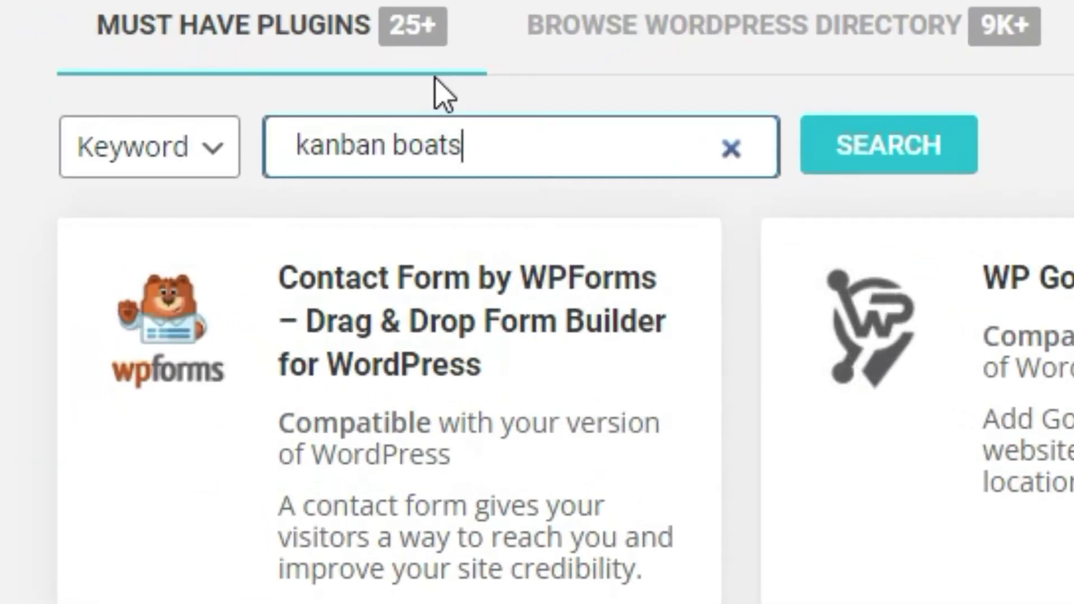
key("BackSpace")
key("BackSpace")
type("rd")
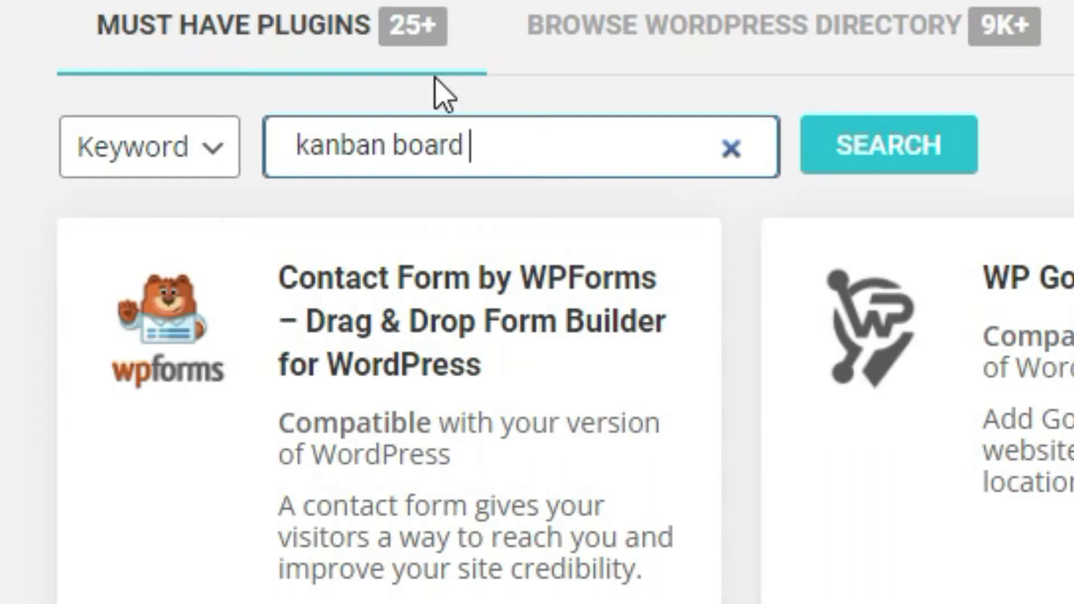
type("s for")
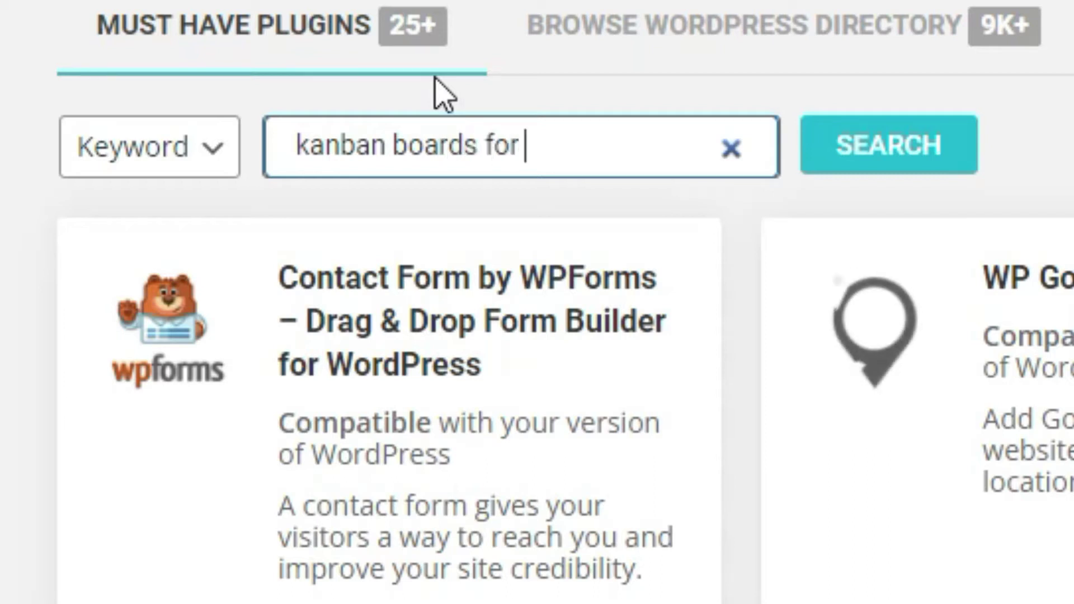
type(" wordpress")
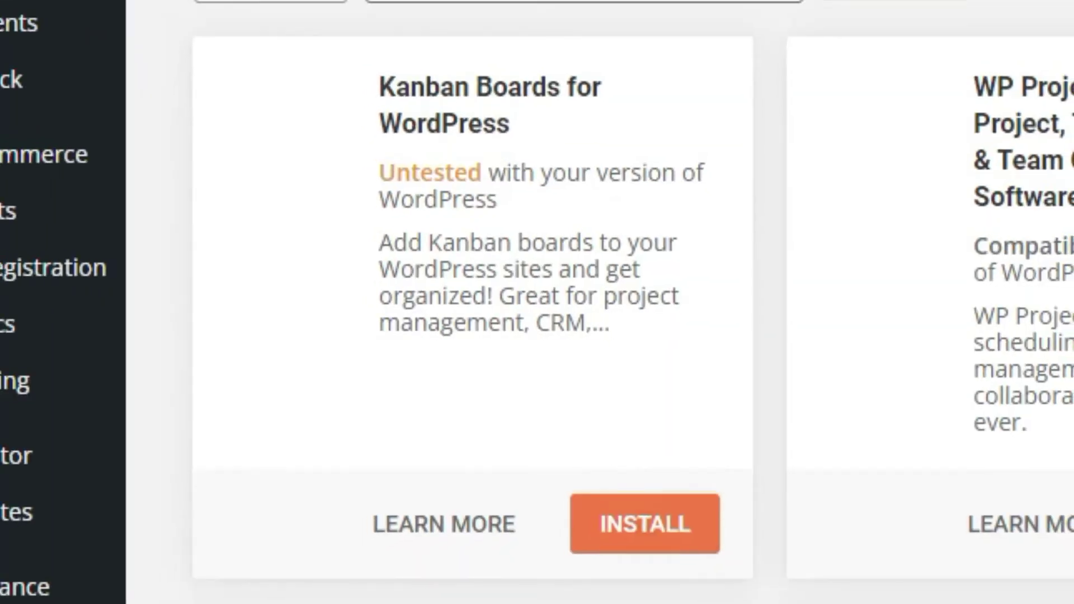
Install and activate the Kanban Boards for WordPress plugin from its search result card
left_click(668, 531)
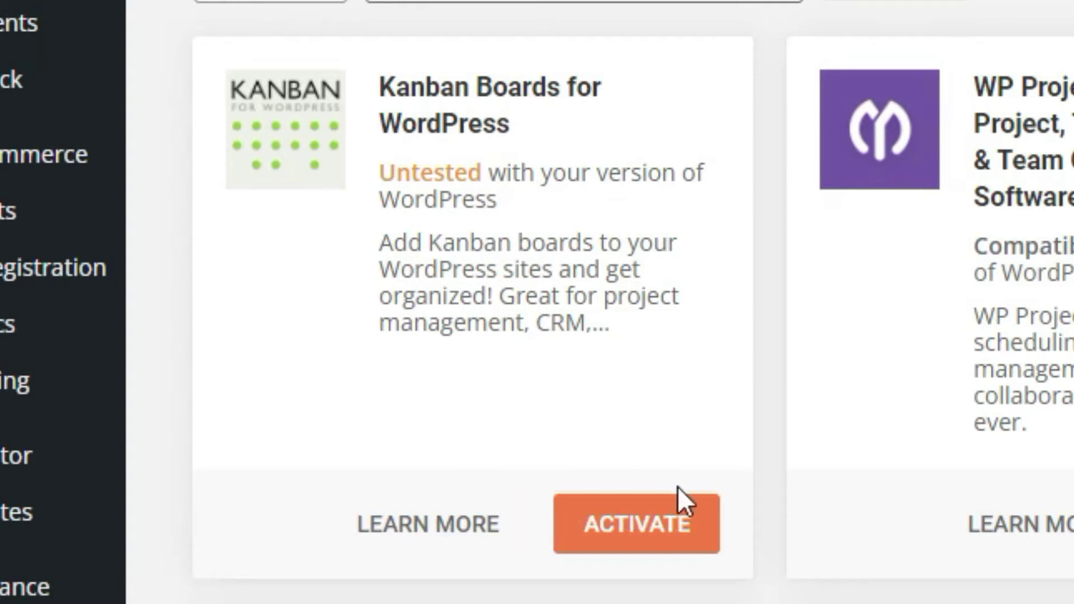
left_click(694, 537)
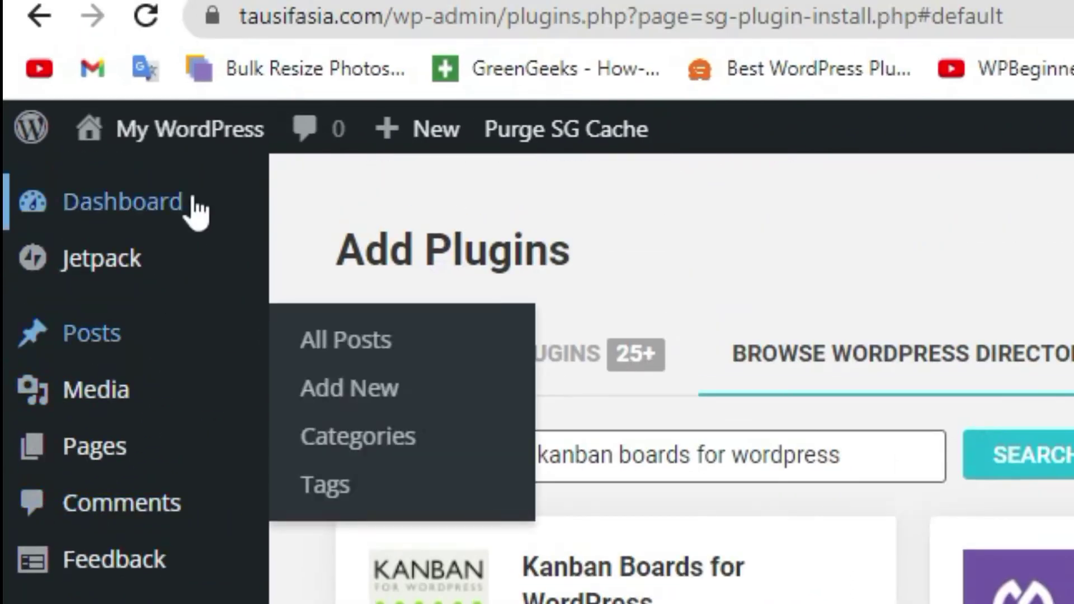
left_click(195, 210)
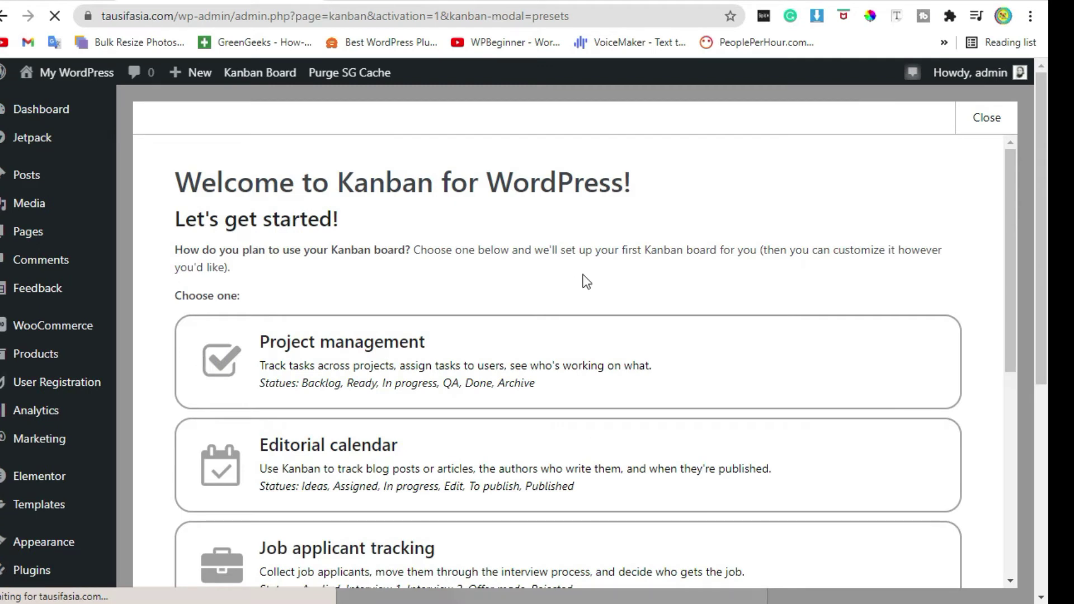
Choose the Project management preset on the Welcome to Kanban screen and set the board up
scroll(192, 215, "down", 2)
scroll(193, 216, "up", 2)
left_click_drag(178, 184, 363, 221)
left_click(351, 240)
scroll(280, 269, "down", 2)
left_click(265, 271)
scroll(264, 274, "down", 5)
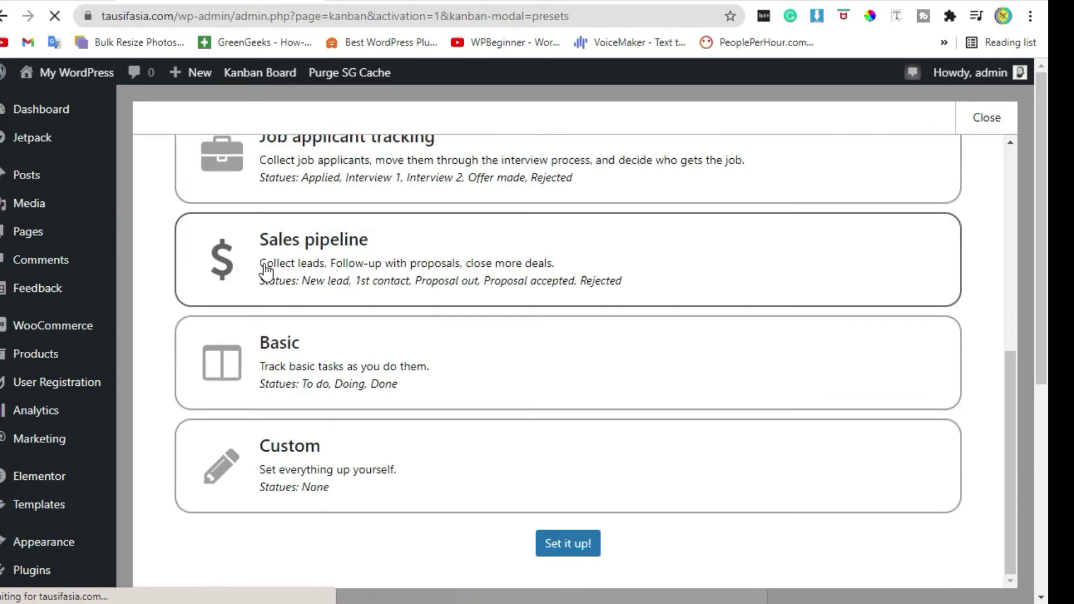
left_click(588, 548)
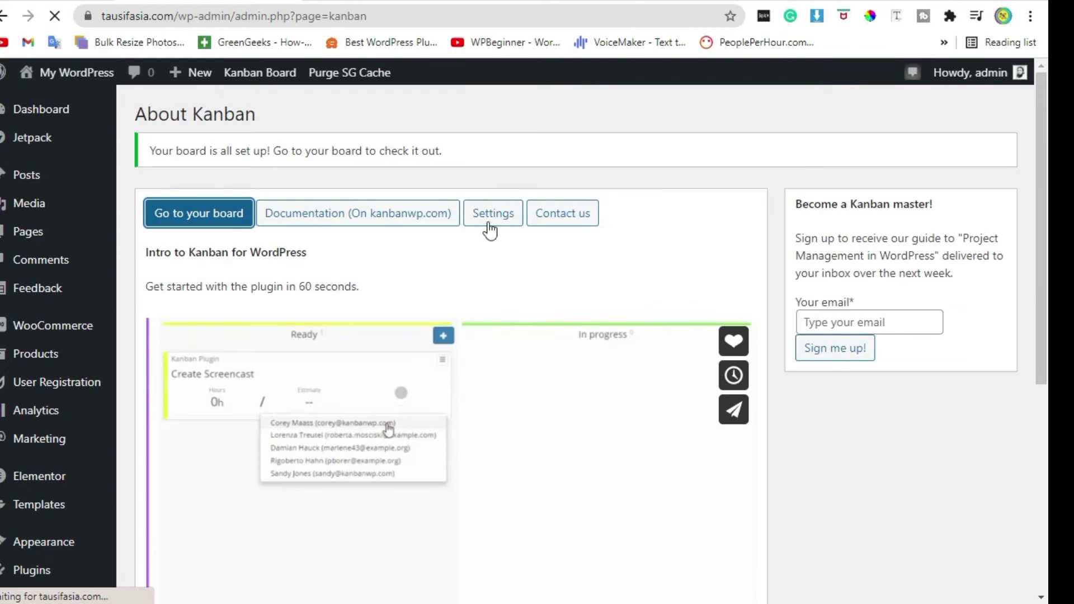
Switch 'Show all columns' to Yes in Kanban Settings and save
left_click(490, 226)
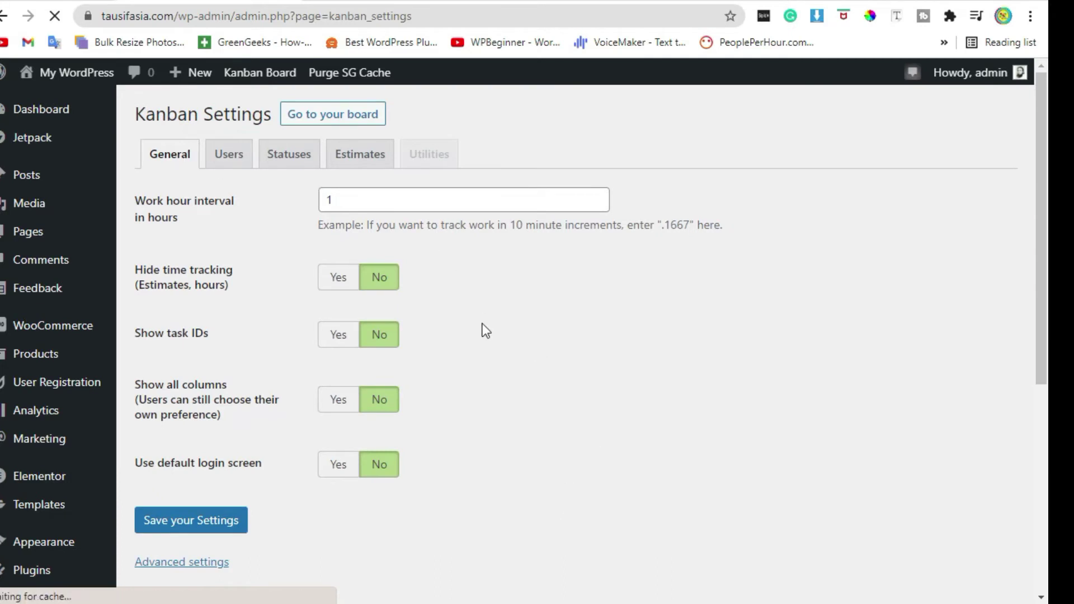
scroll(482, 323, "down", 2)
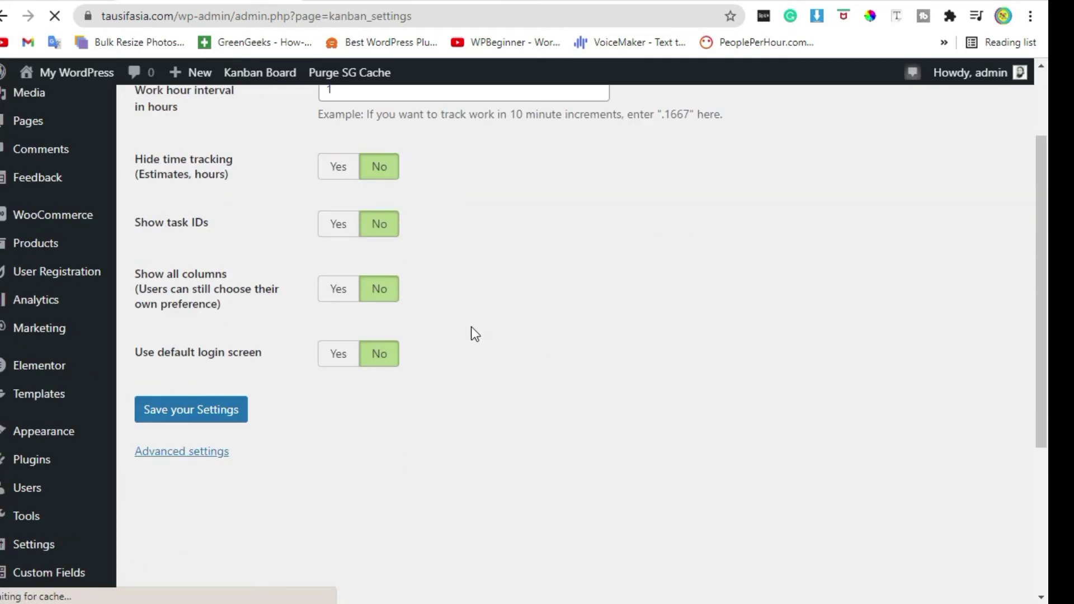
left_click(346, 297)
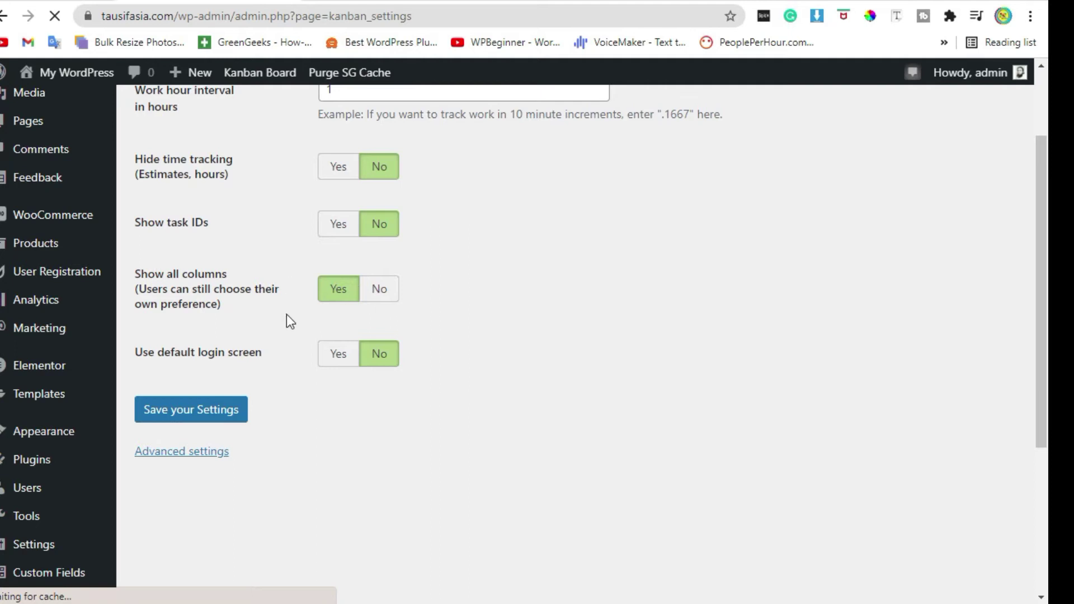
scroll(286, 316, "up", 2)
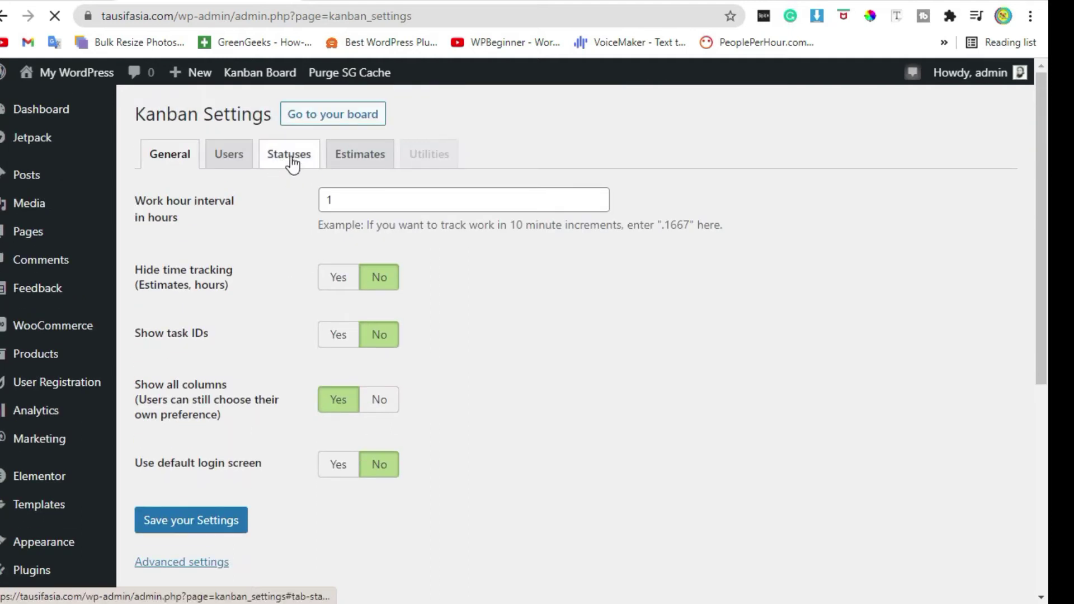
left_click(179, 528)
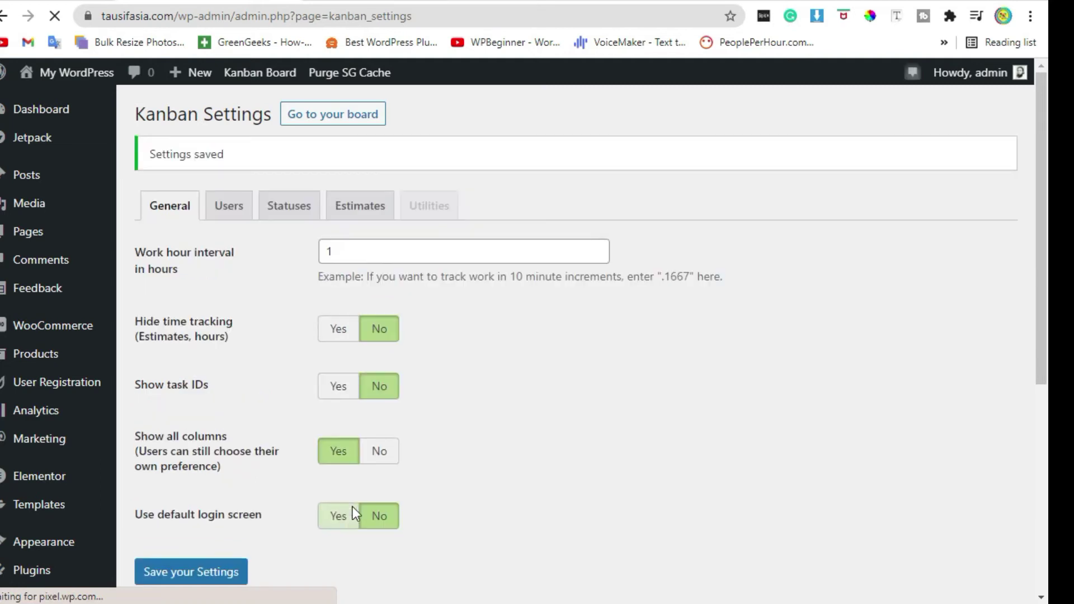
Delete Backlog and the other preset statuses from the Statuses list
left_click(291, 206)
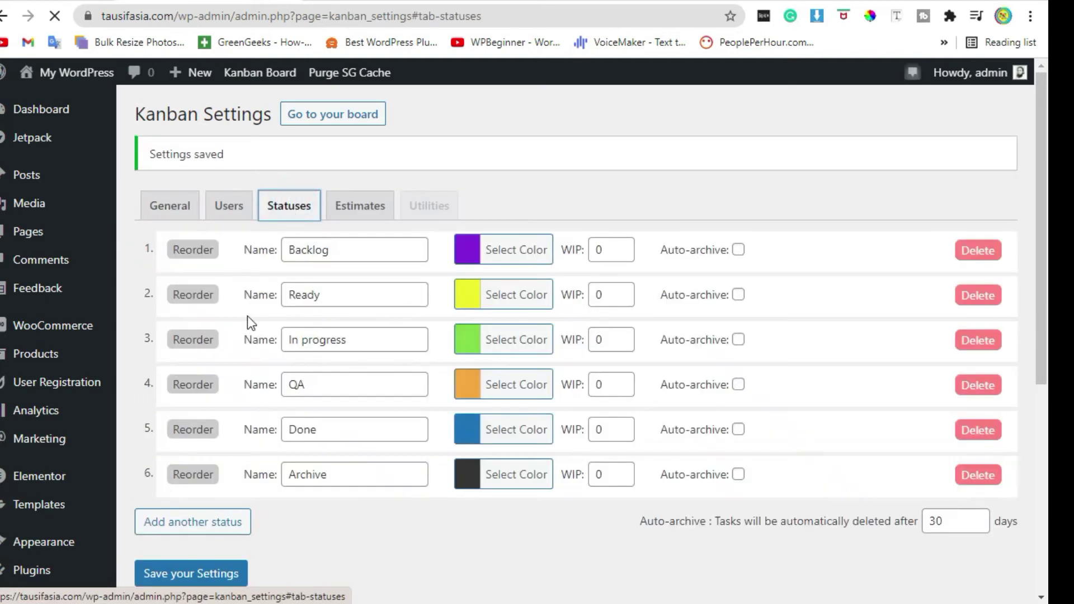
left_click(987, 251)
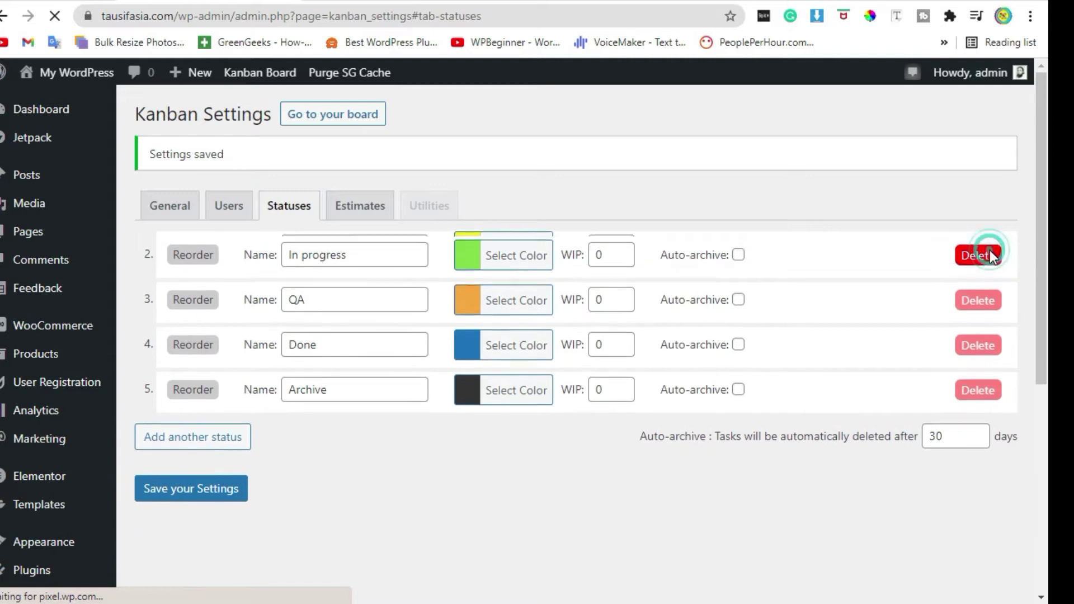
left_click(988, 255)
left_click(988, 255)
left_click(988, 254)
left_click(988, 254)
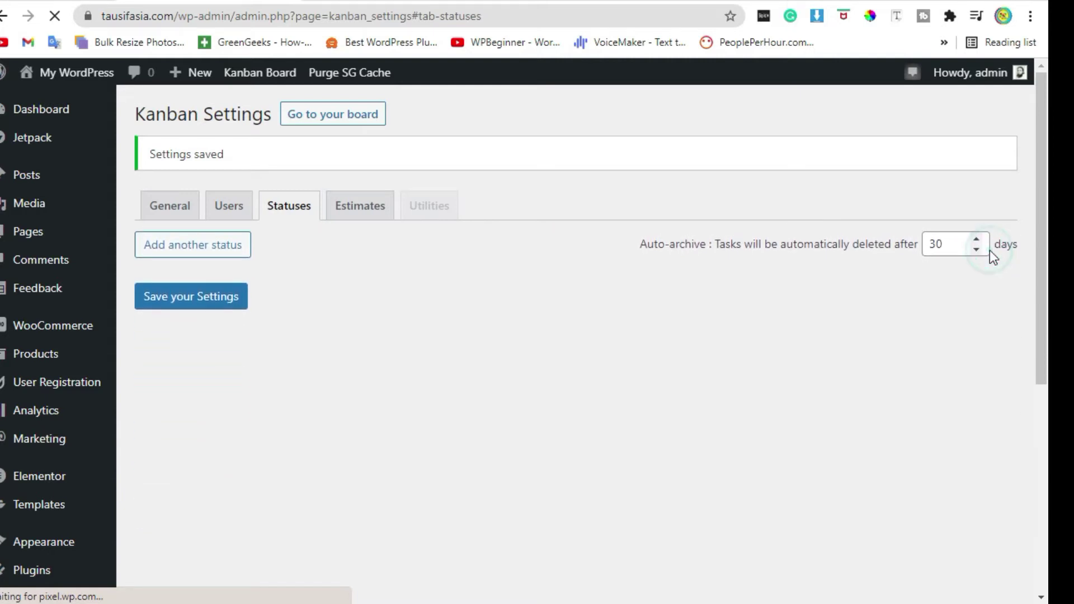
Add a 'Task' status with a dark grey colour
left_click(148, 250)
left_click(339, 256)
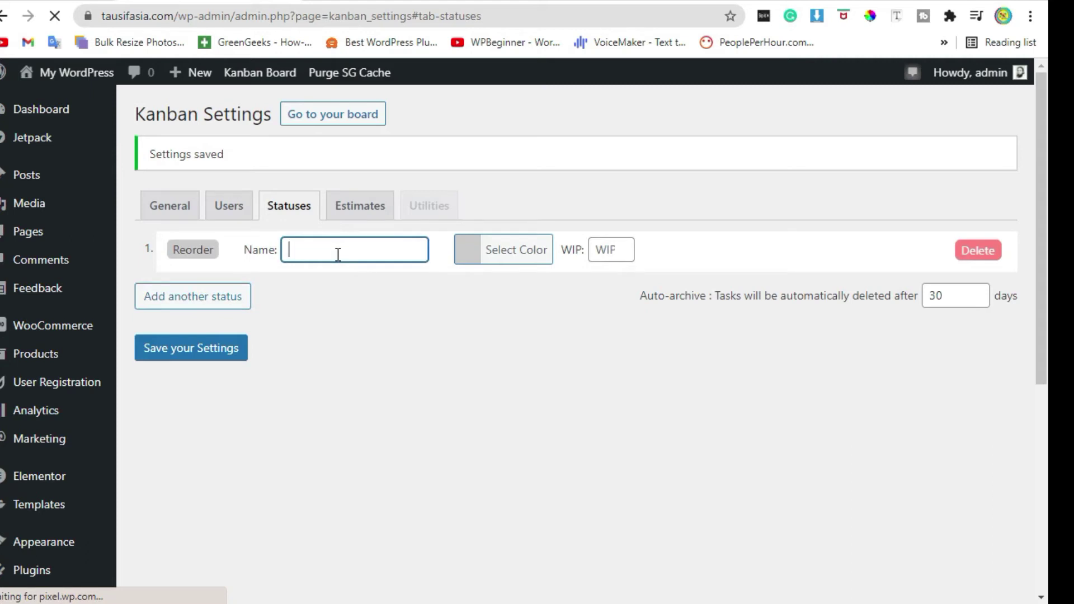
type("Tasj")
key("BackSpace")
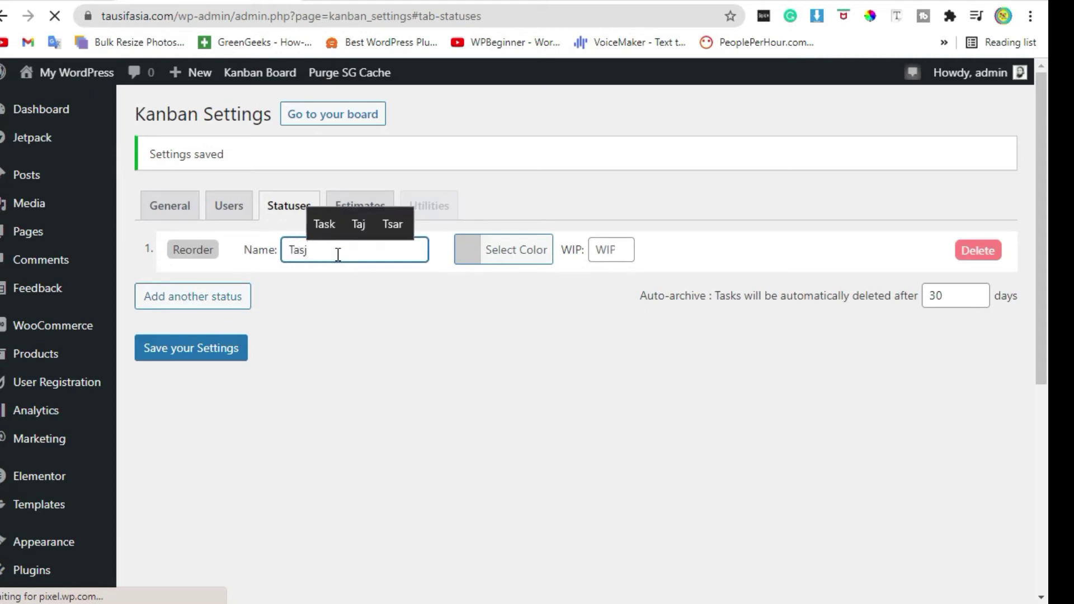
type("k")
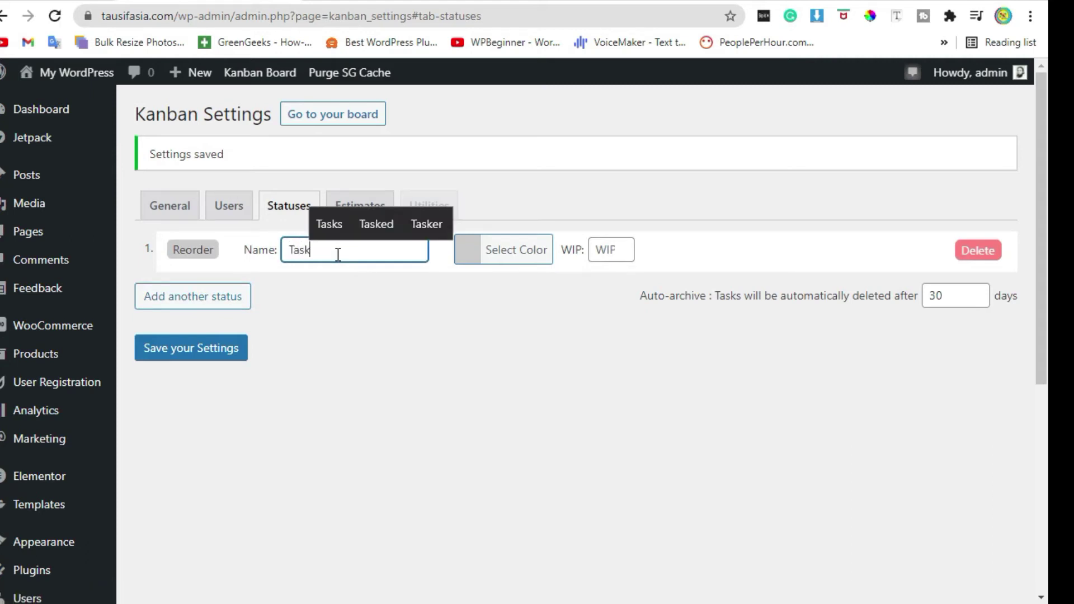
left_click(469, 250)
left_click_drag(503, 367, 487, 400)
left_click(387, 398)
left_click(601, 249)
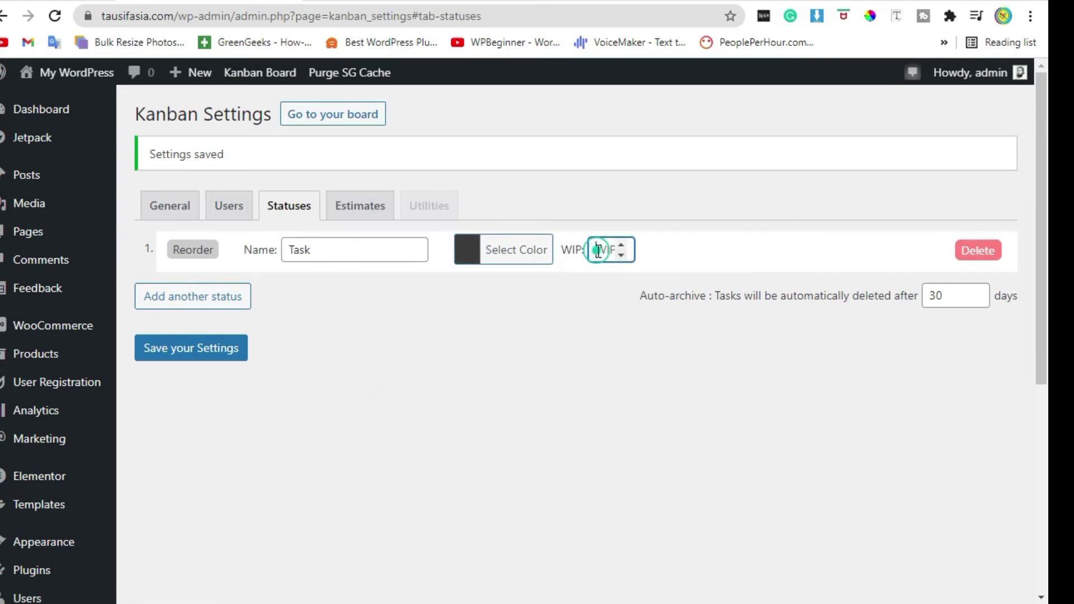
Add an 'In Progress' status coloured yellow
left_click(221, 297)
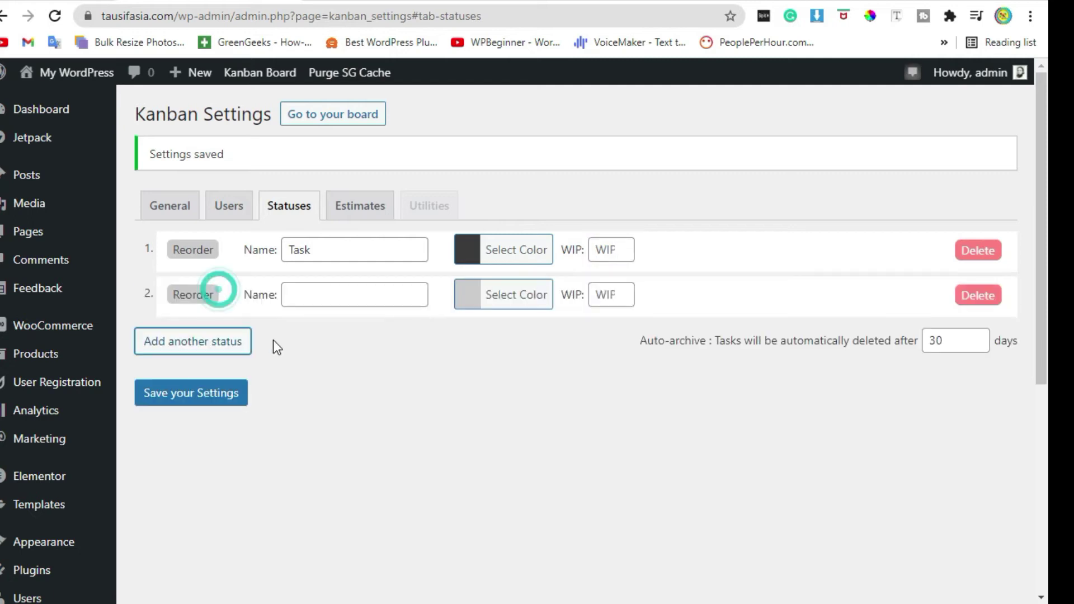
left_click(316, 295)
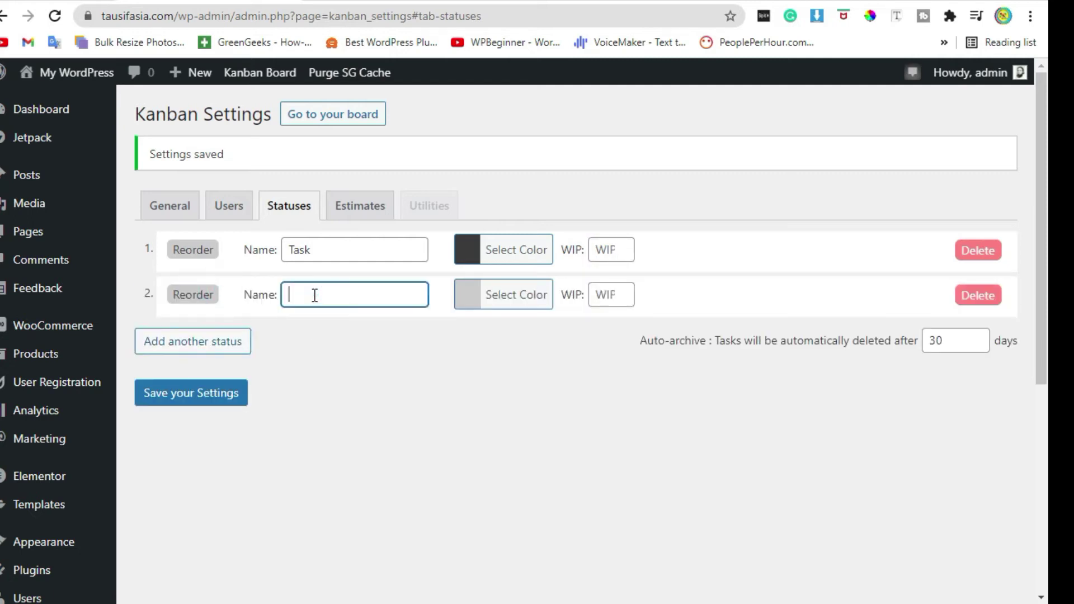
type("In P")
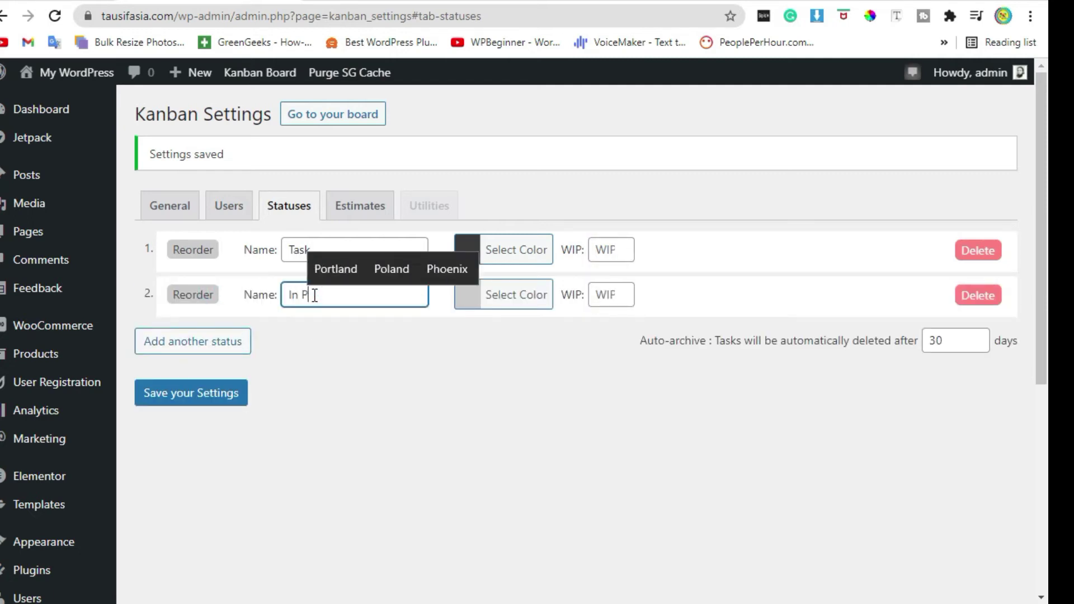
type("rogress")
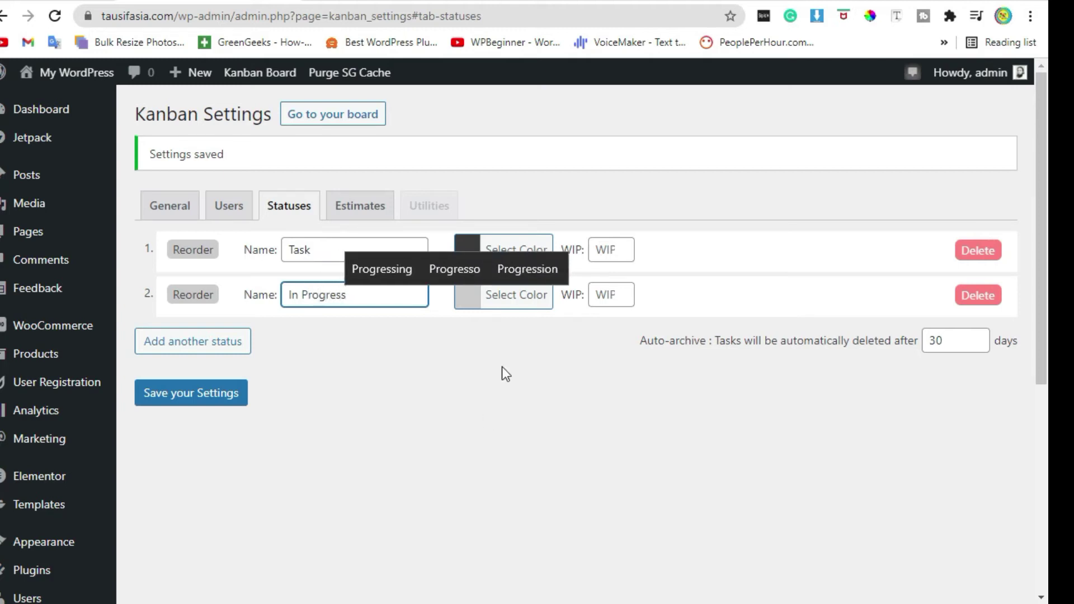
left_click(468, 302)
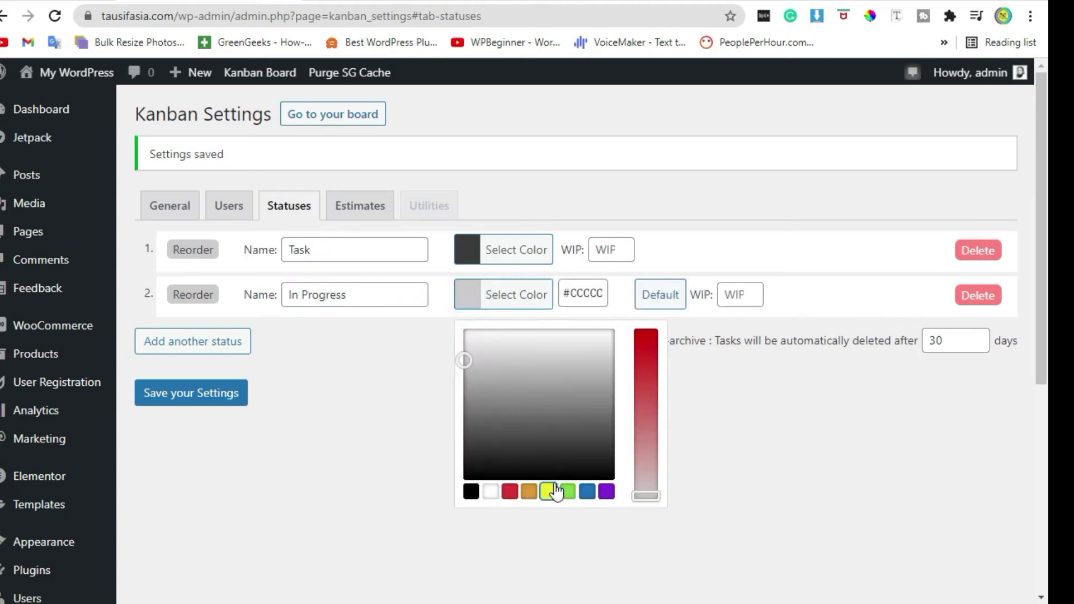
left_click(555, 491)
Add a green 'Done' status and save the three statuses
left_click(201, 342)
left_click(344, 339)
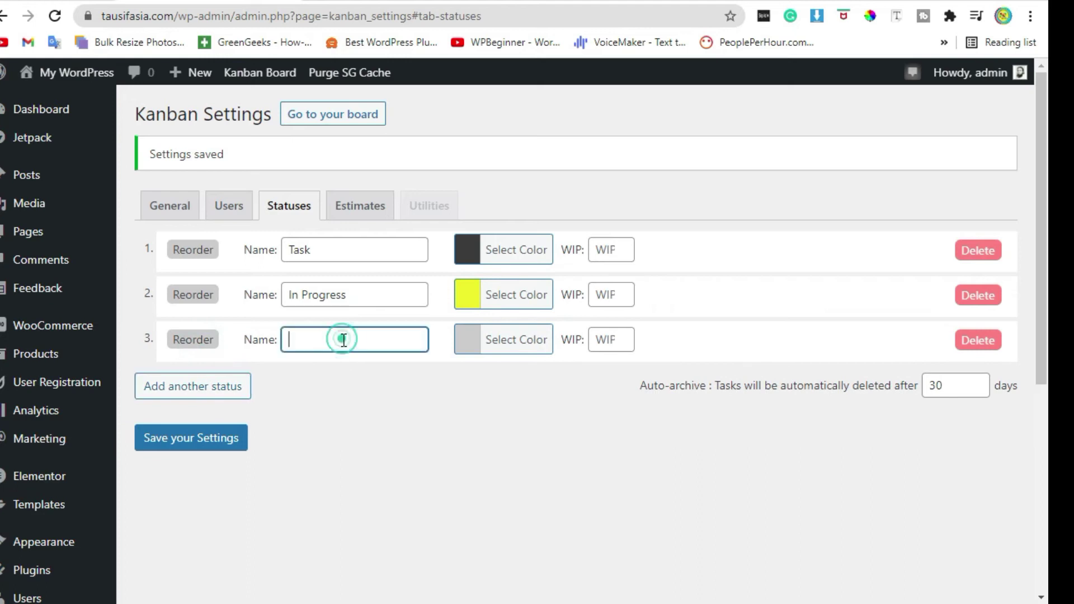
type("Done")
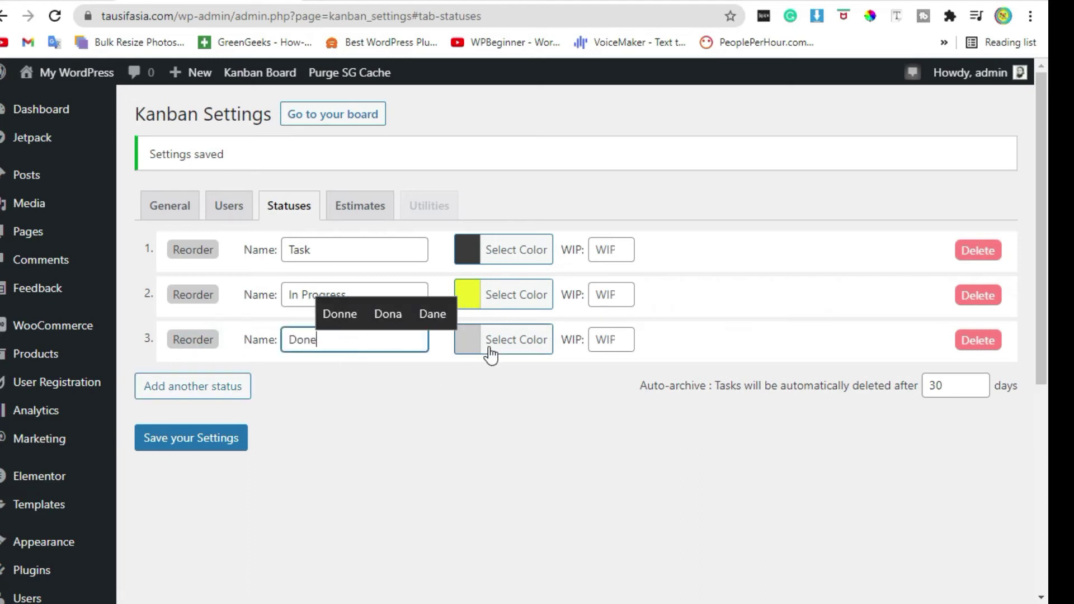
left_click(492, 347)
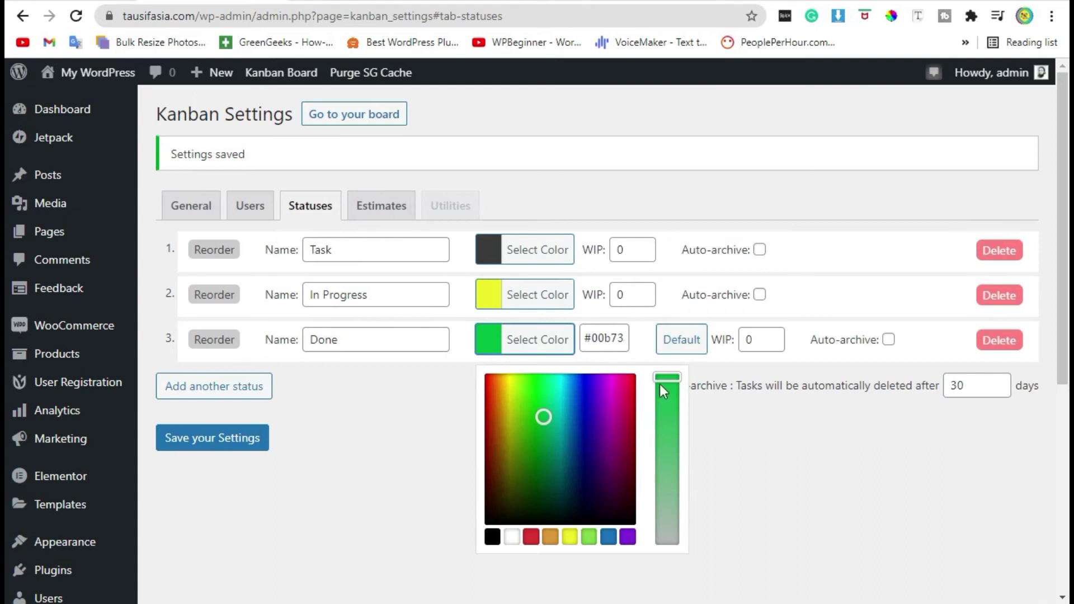
left_click(664, 374)
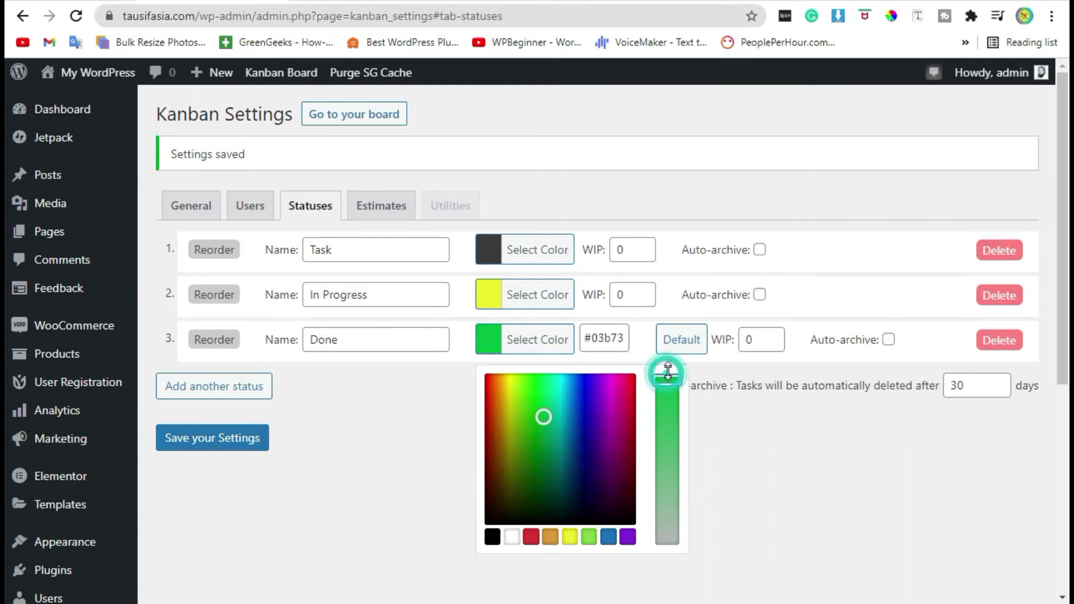
left_click(395, 451)
left_click(198, 454)
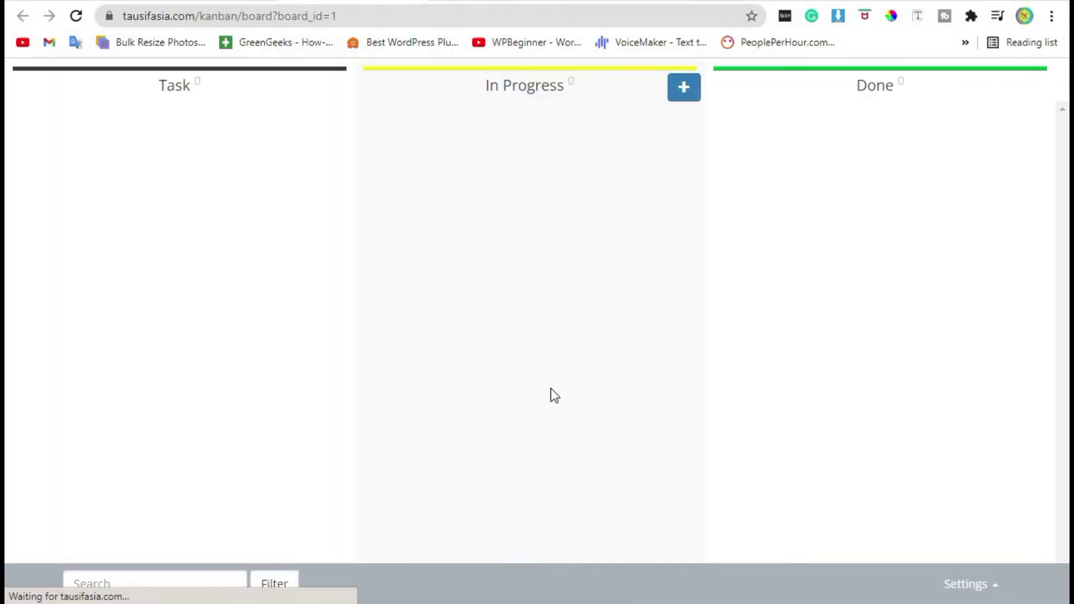
Add a Task-column card with project 'Youtube Video' and begin typing its title
mouse_move(206, 299)
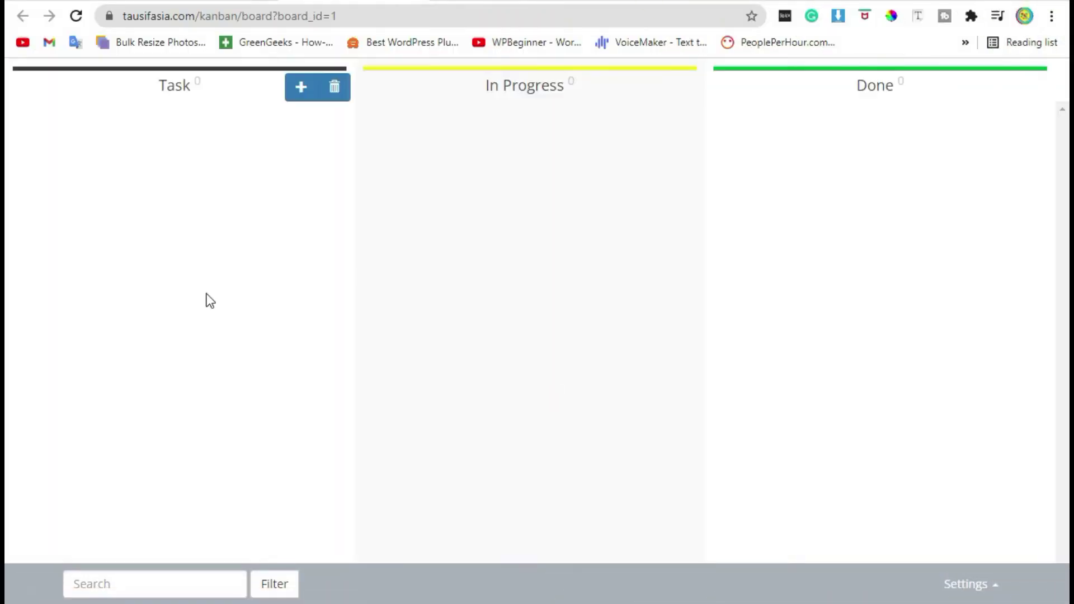
left_click(300, 90)
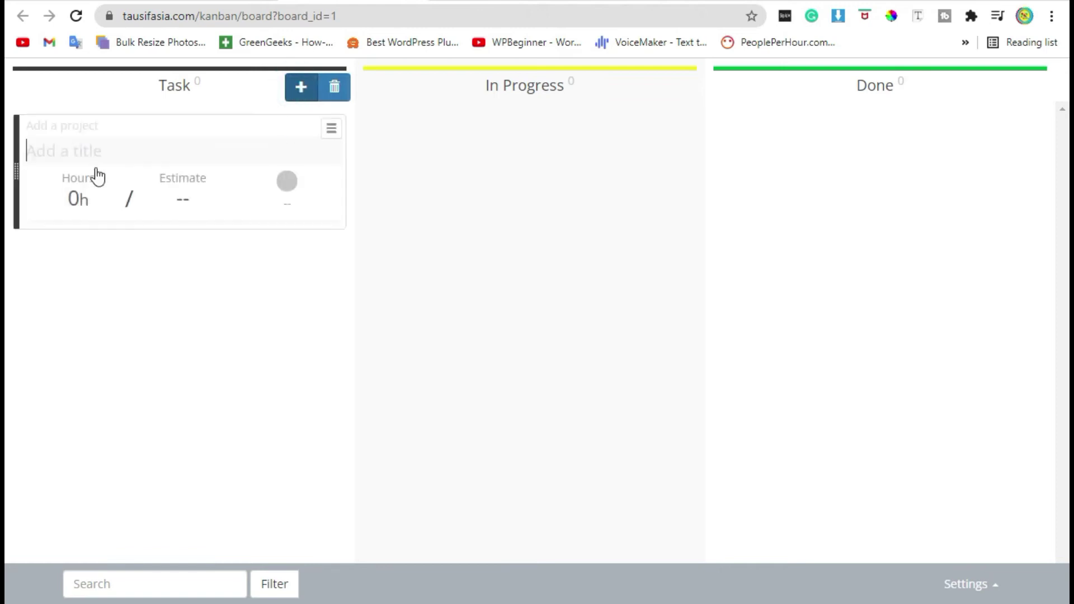
left_click(91, 130)
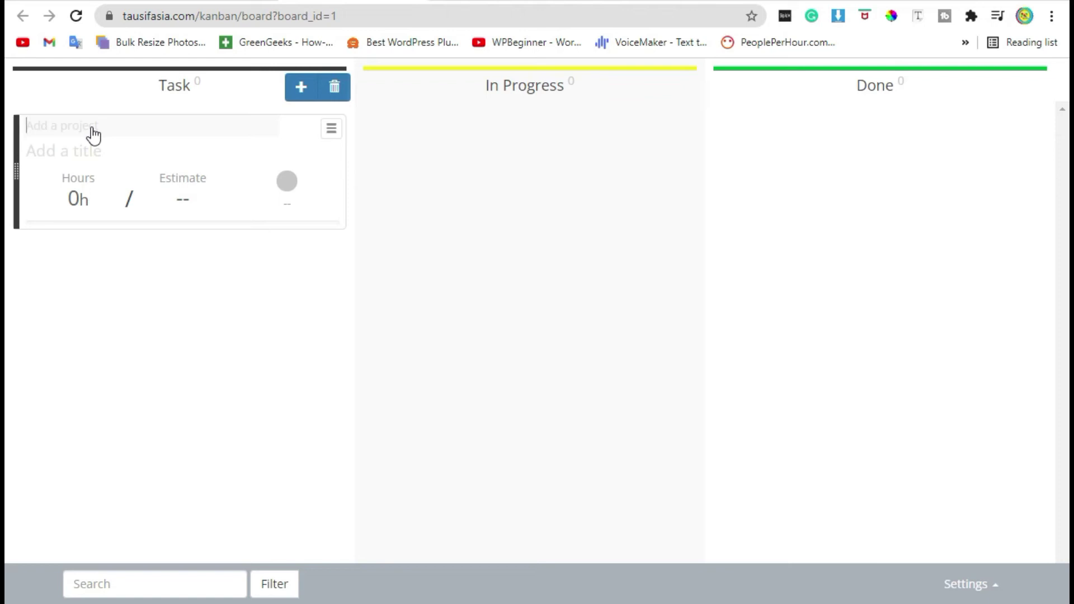
type("Youtube")
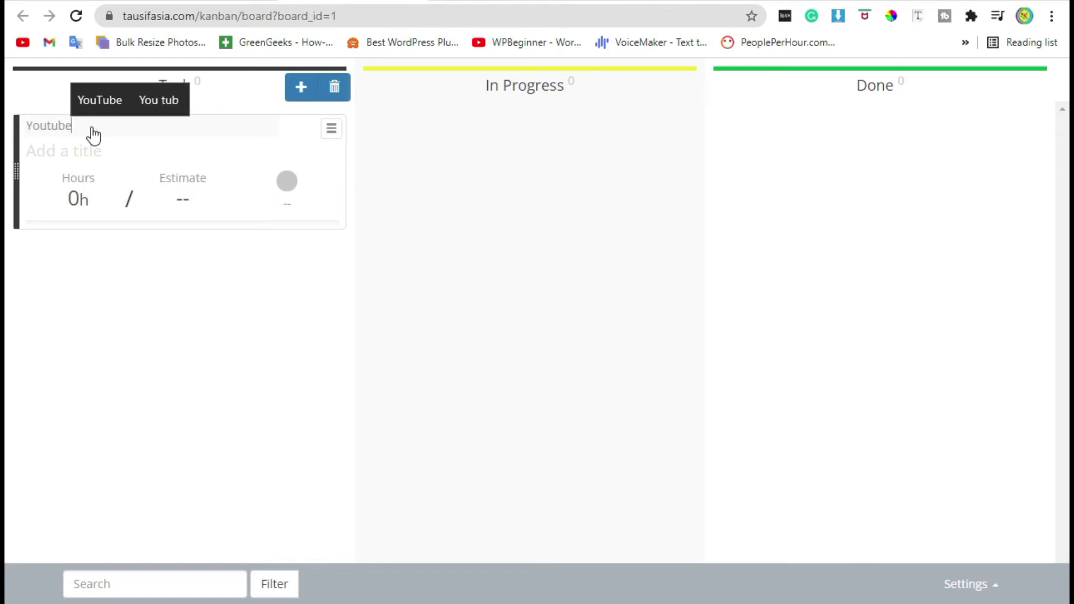
type(" Video")
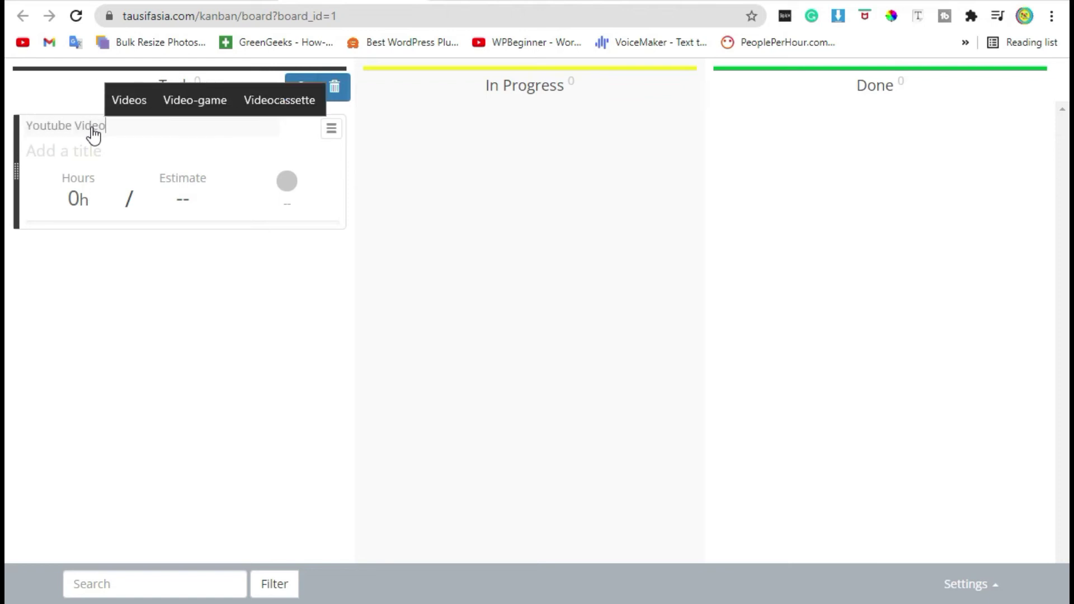
left_click(114, 159)
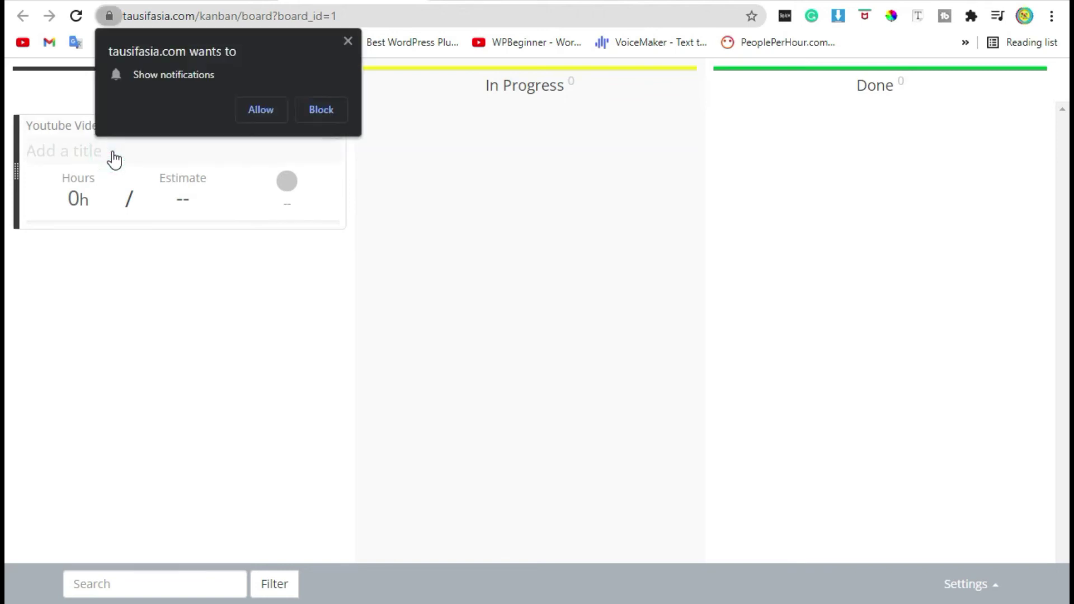
left_click(348, 41)
left_click(164, 157)
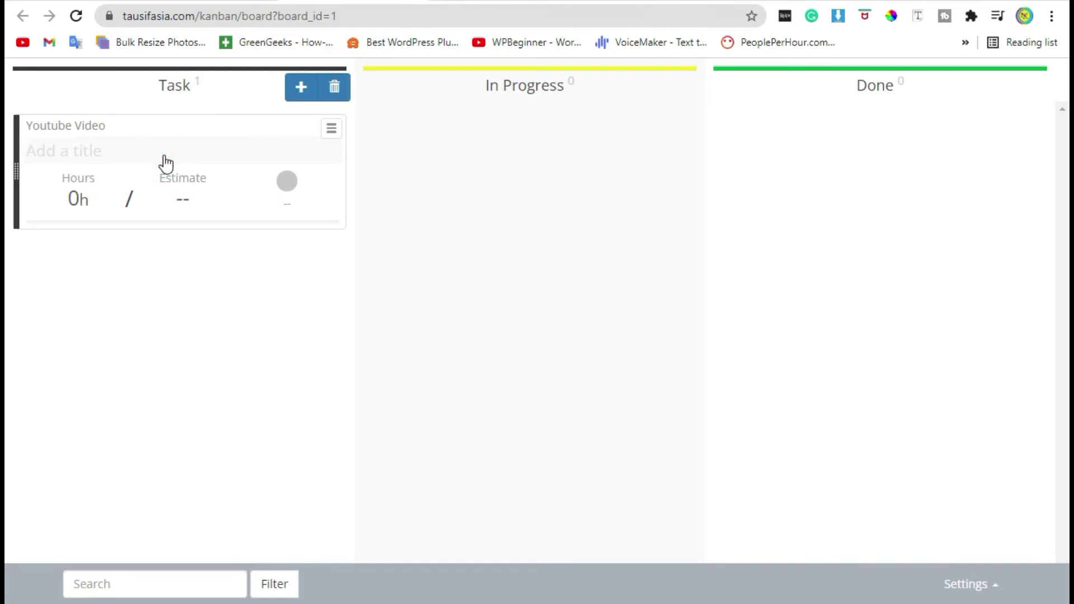
type("Saml")
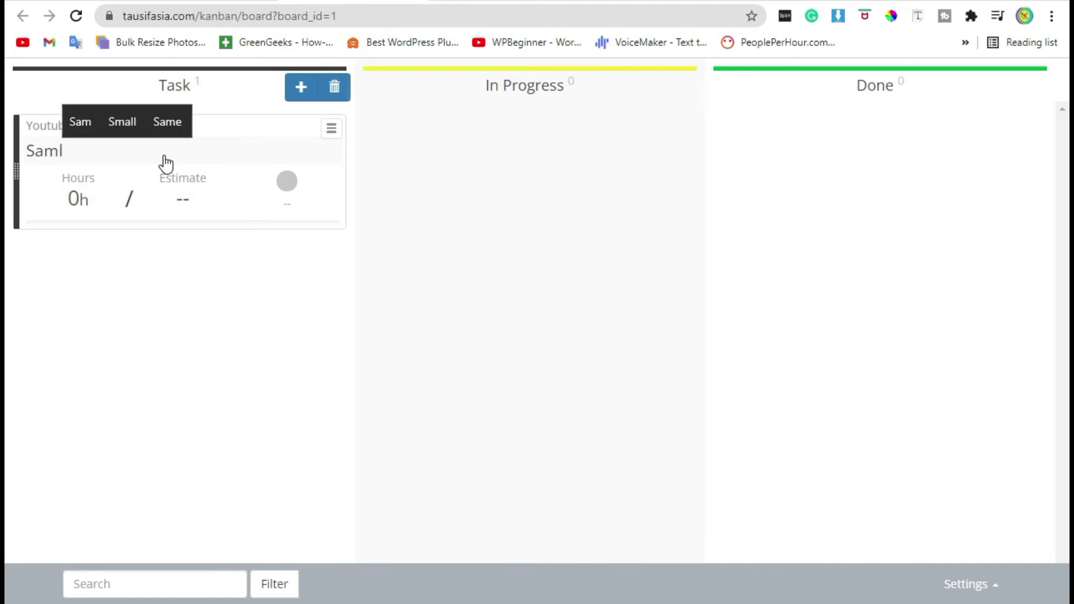
key("BackSpace")
Finish the title 'Sample' and give the card 1h logged against a 2h estimate
type("ple")
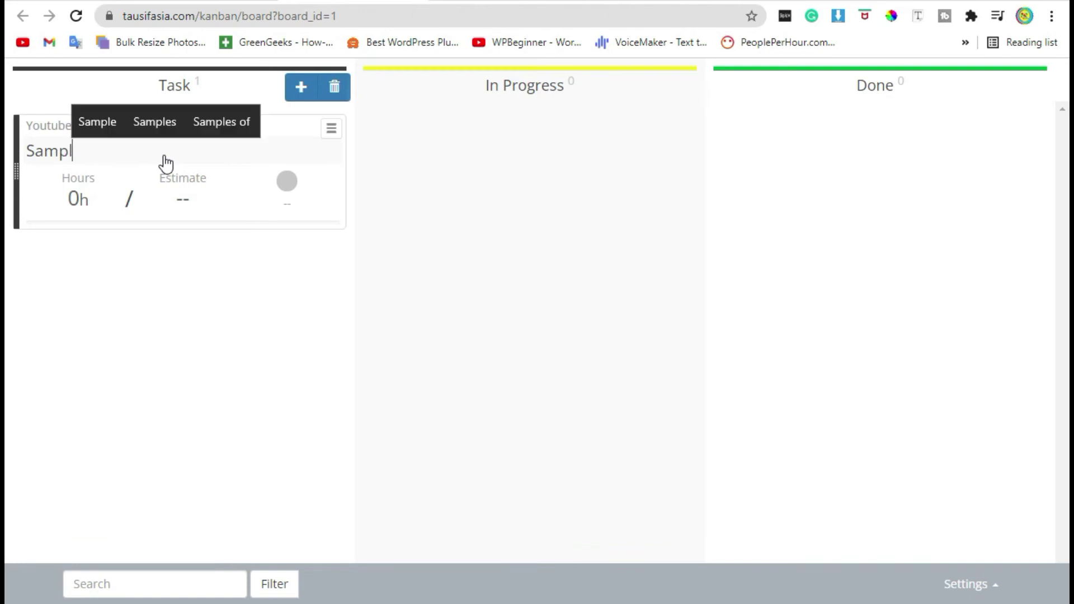
left_click(103, 183)
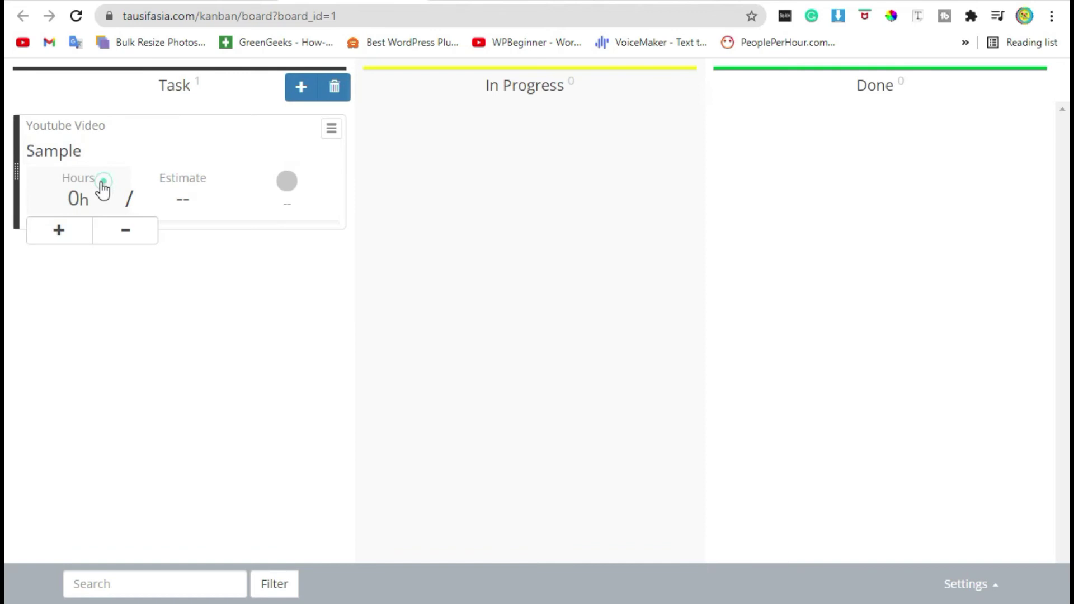
left_click(64, 230)
left_click(183, 196)
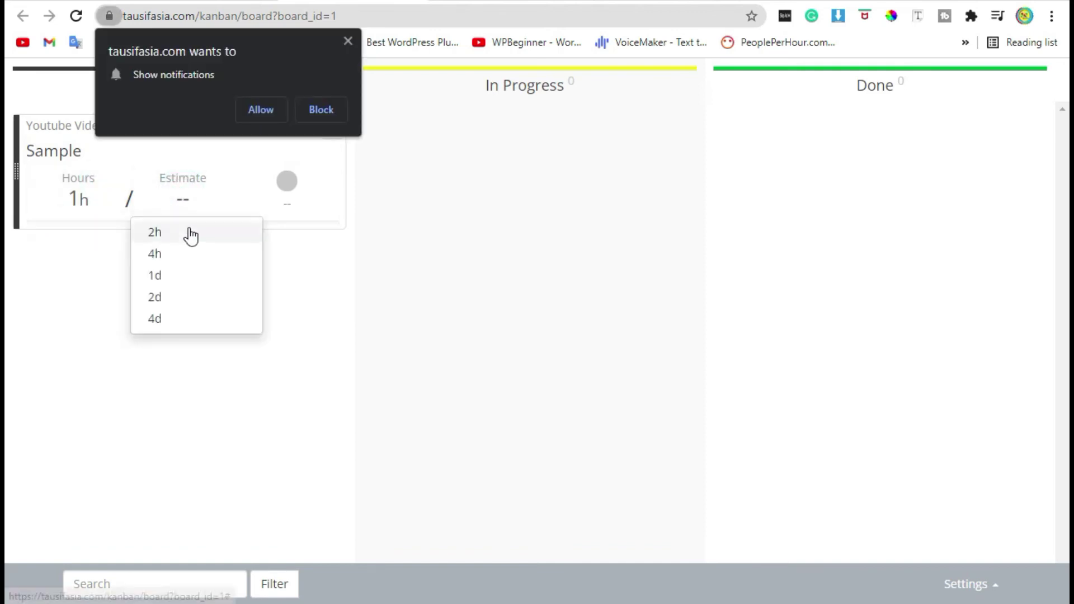
left_click(187, 232)
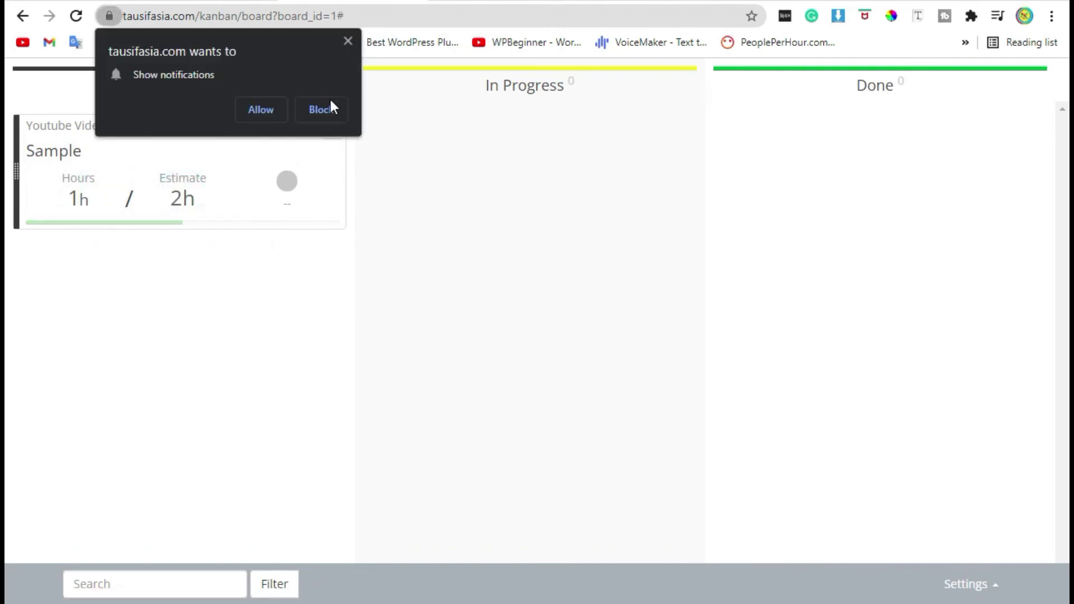
left_click(347, 42)
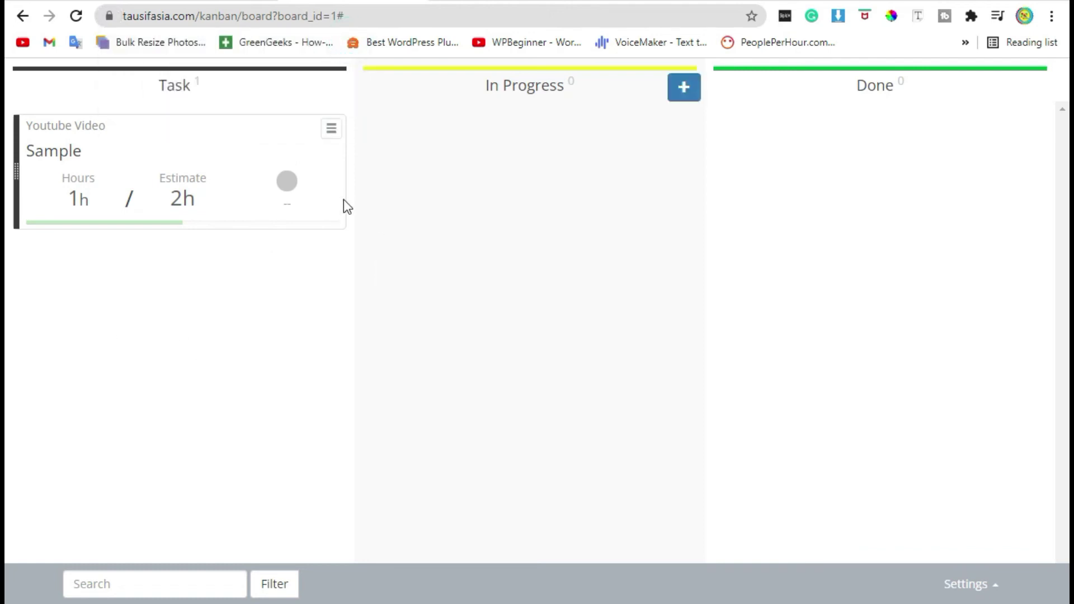
left_click(223, 124)
Drag the Youtube Video 'Sample' card by its handle across to the Done column
left_click_drag(333, 129, 582, 131)
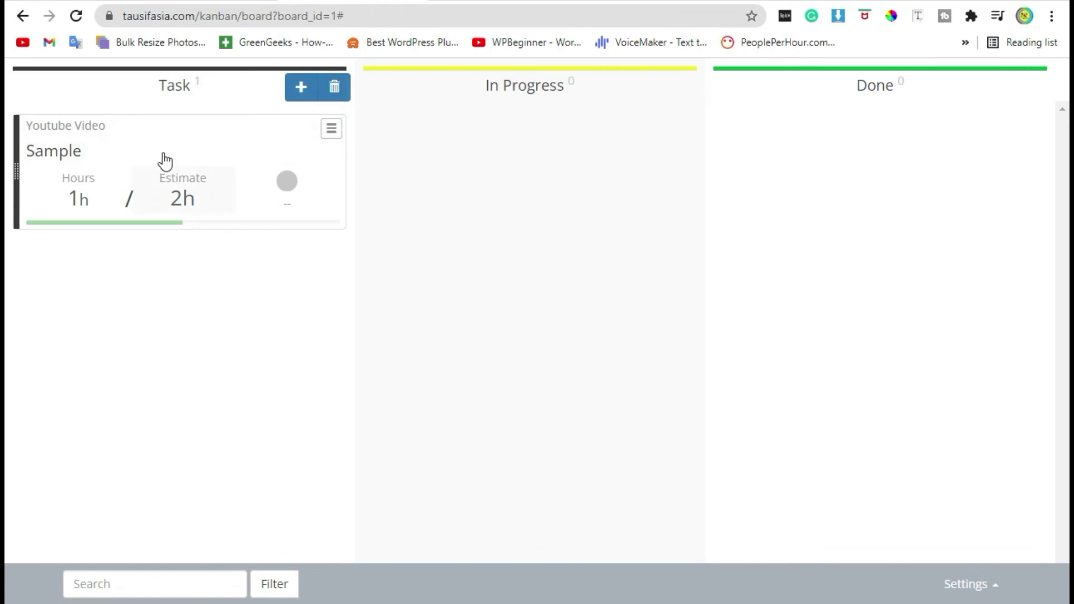
left_click(140, 272)
left_click(141, 136)
left_click(45, 252)
left_click_drag(28, 185, 737, 158)
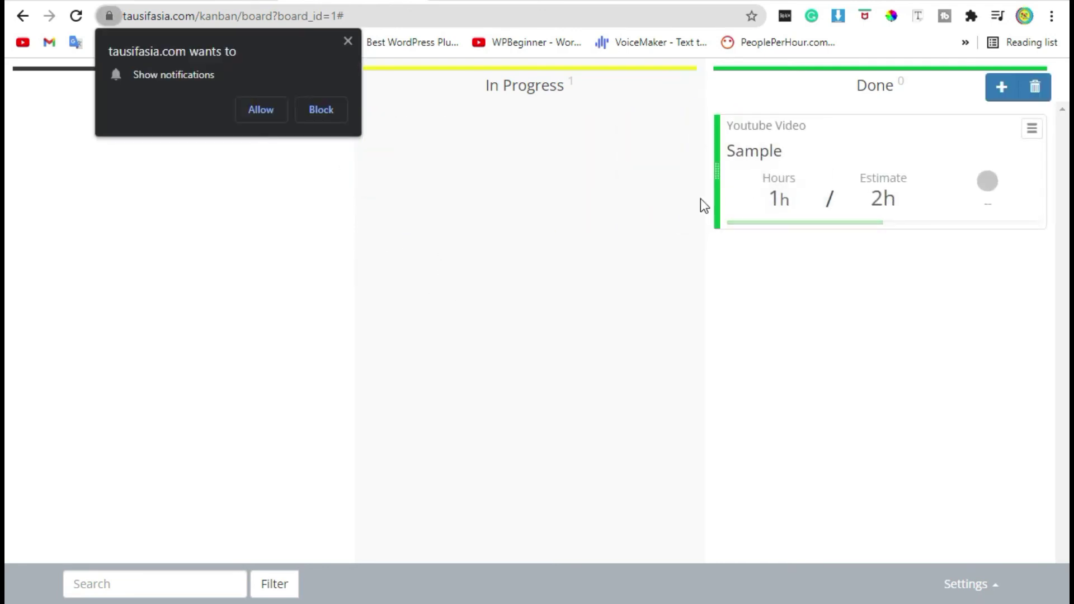
left_click(346, 40)
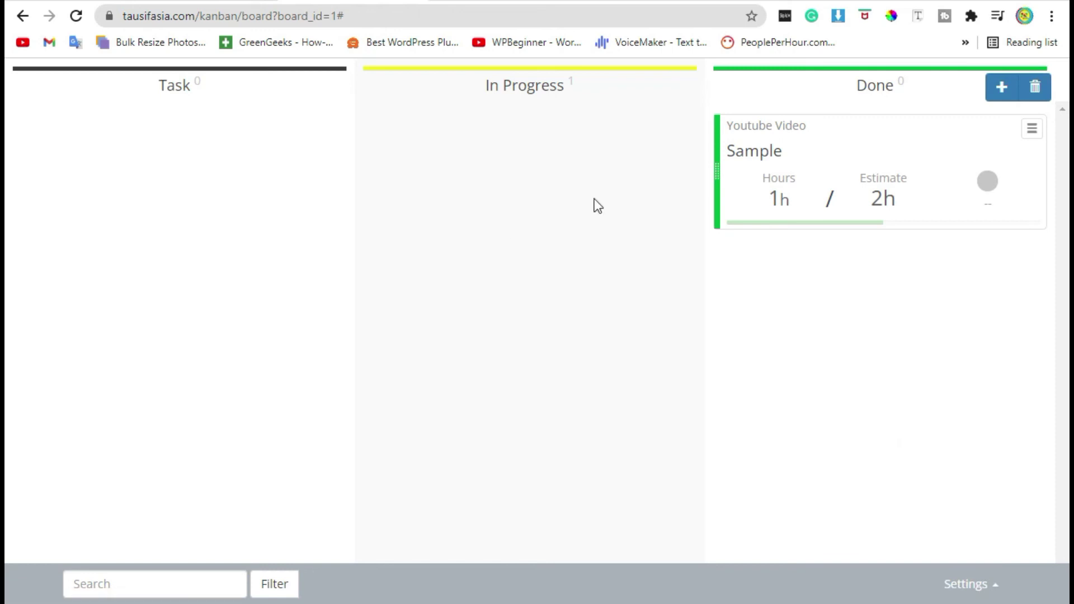
Choose Admin from the board's Settings menu to reach Kanban Settings
left_click(988, 592)
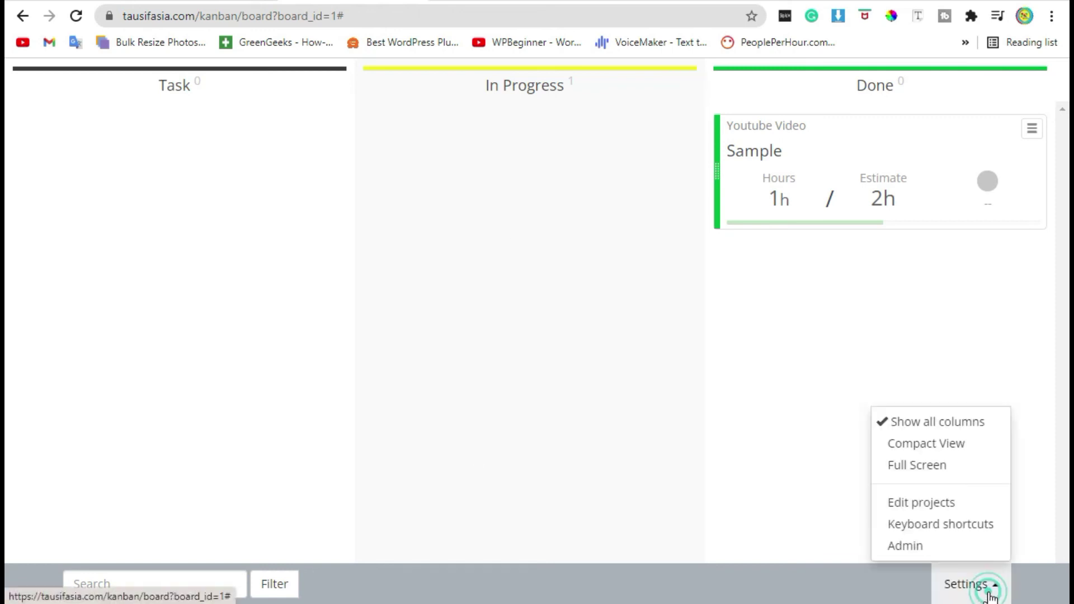
left_click(895, 547)
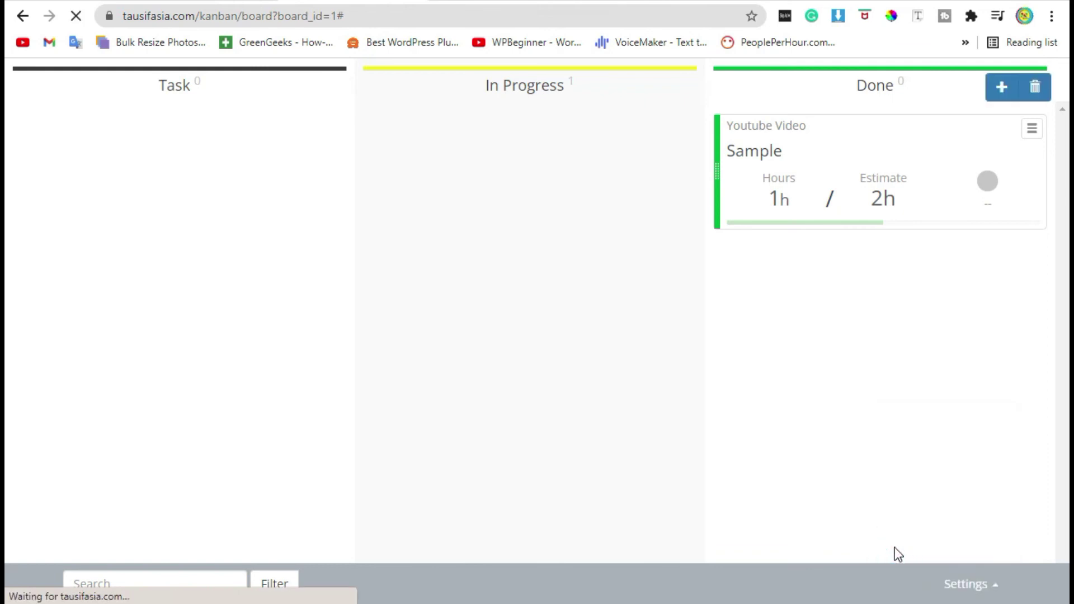